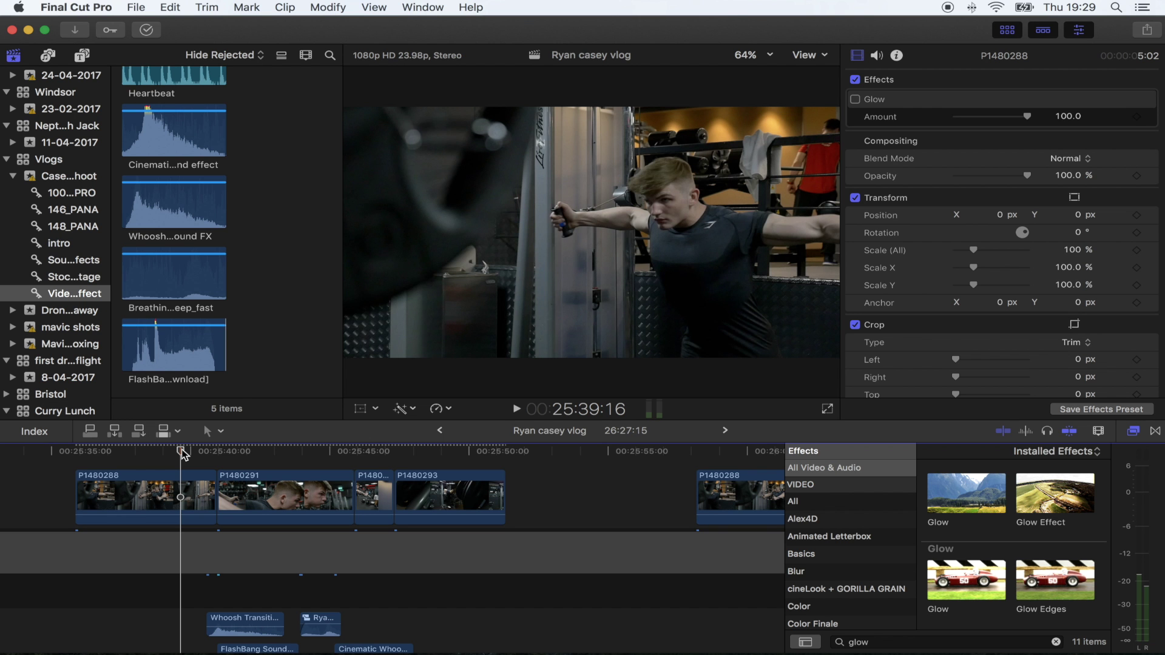
Play the finished edit full screen and review the sound effect clips used for it
{"action": "key", "text": "space"}
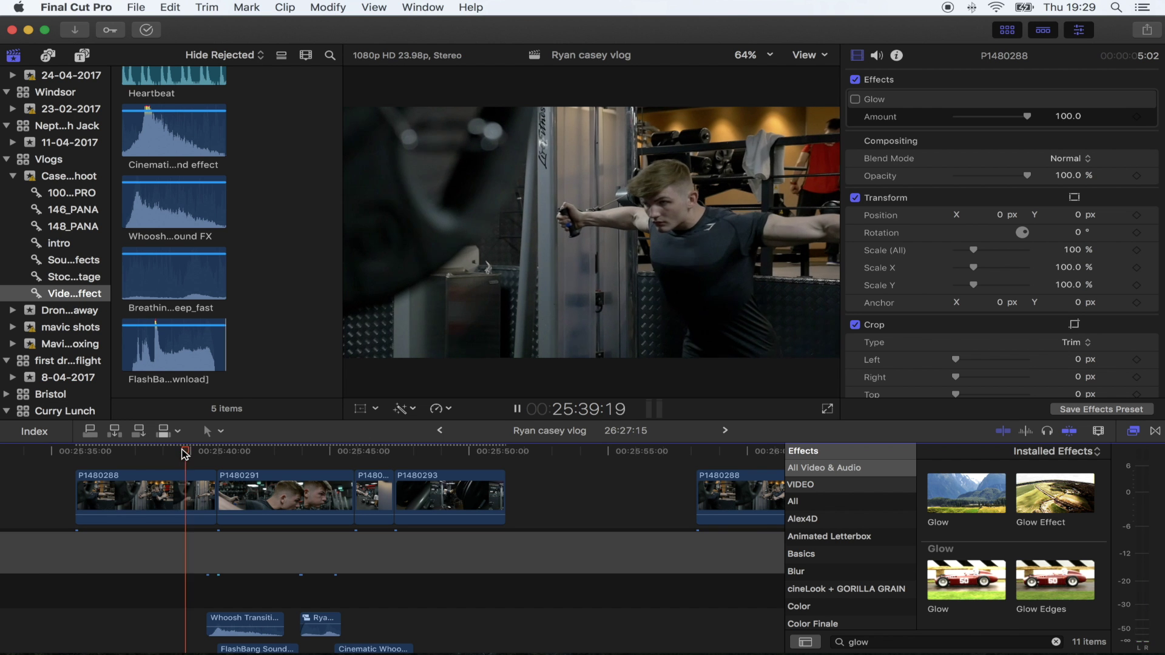
{"action": "key", "text": "super+shift+f"}
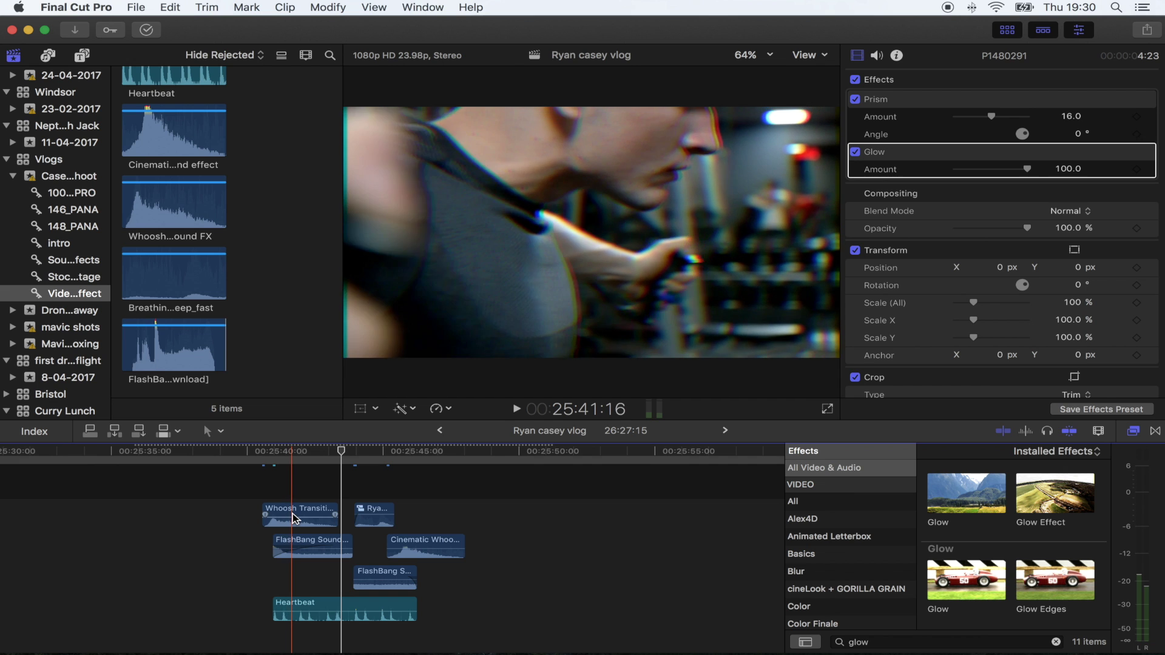
{"action": "scroll", "coordinate": [159, 79], "scroll_direction": "up", "scroll_amount": 1}
{"action": "scroll", "coordinate": [246, 148], "scroll_direction": "up", "scroll_amount": 1}
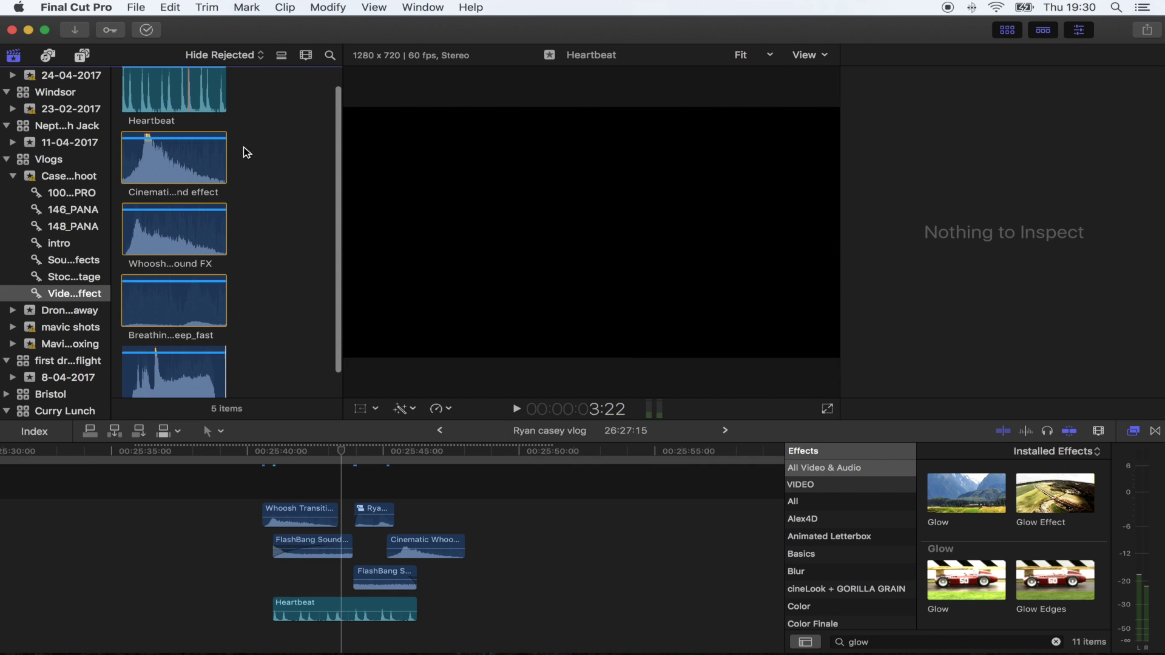
{"action": "scroll", "coordinate": [183, 352], "scroll_direction": "down", "scroll_amount": 1}
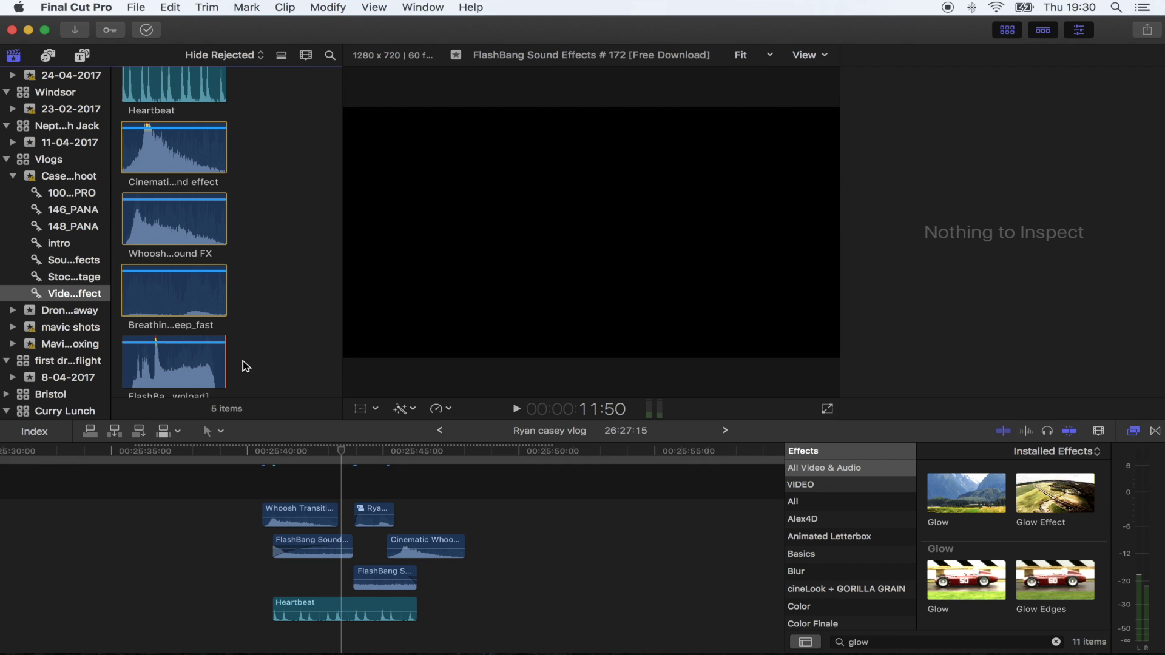
{"action": "scroll", "coordinate": [244, 365], "scroll_direction": "up", "scroll_amount": 1}
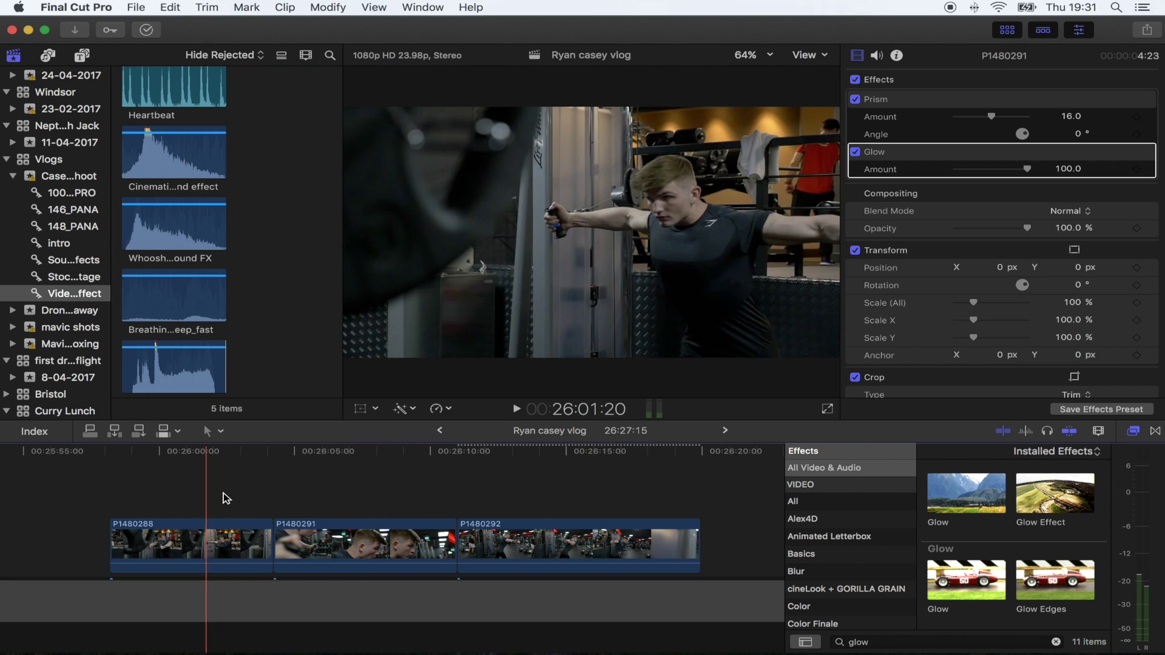
Inspect the plain P1480291 and P1480288 clips in the second timeline section
{"action": "left_click", "coordinate": [403, 499]}
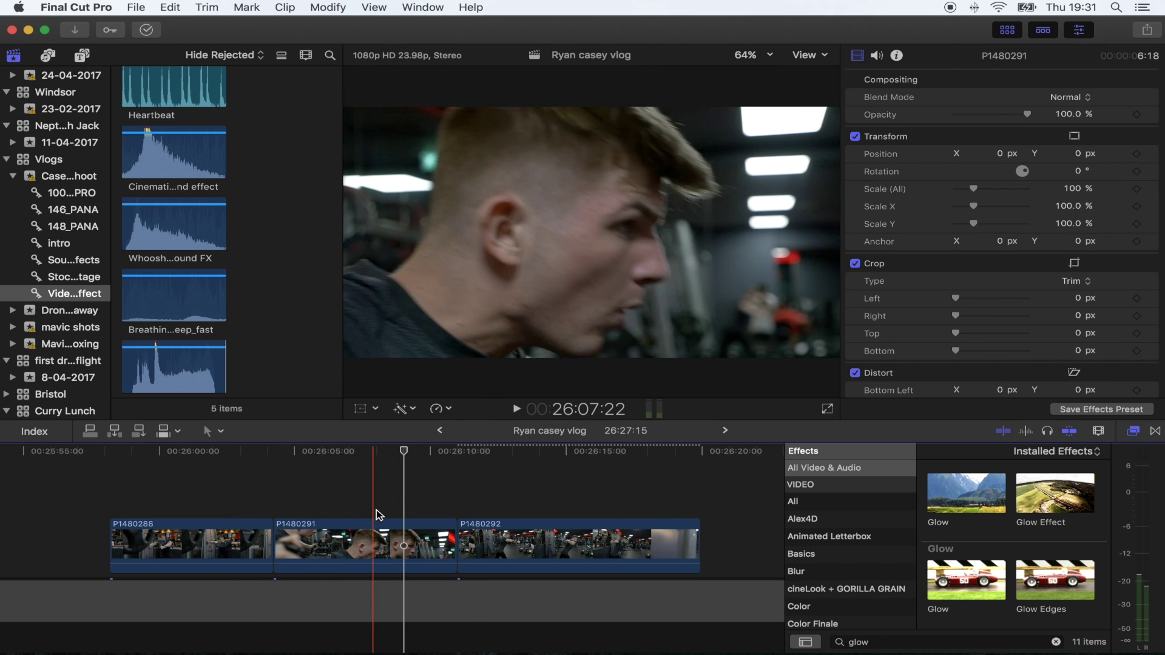
{"action": "left_click", "coordinate": [243, 487]}
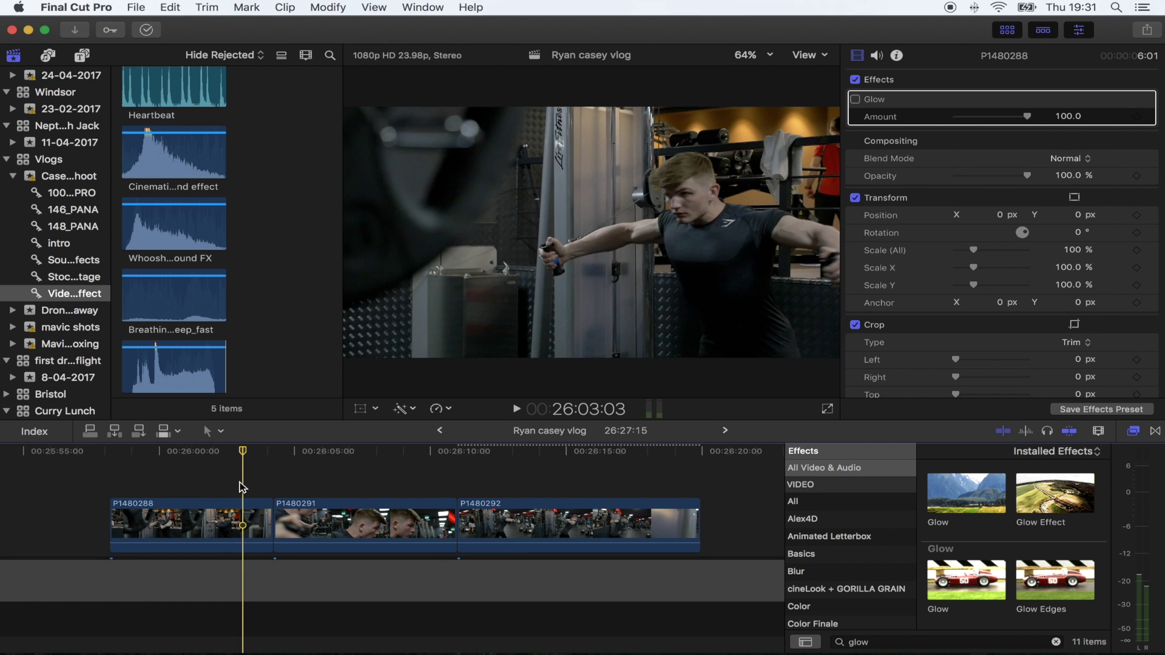
{"action": "scroll", "coordinate": [273, 534], "scroll_direction": "down", "scroll_amount": 2}
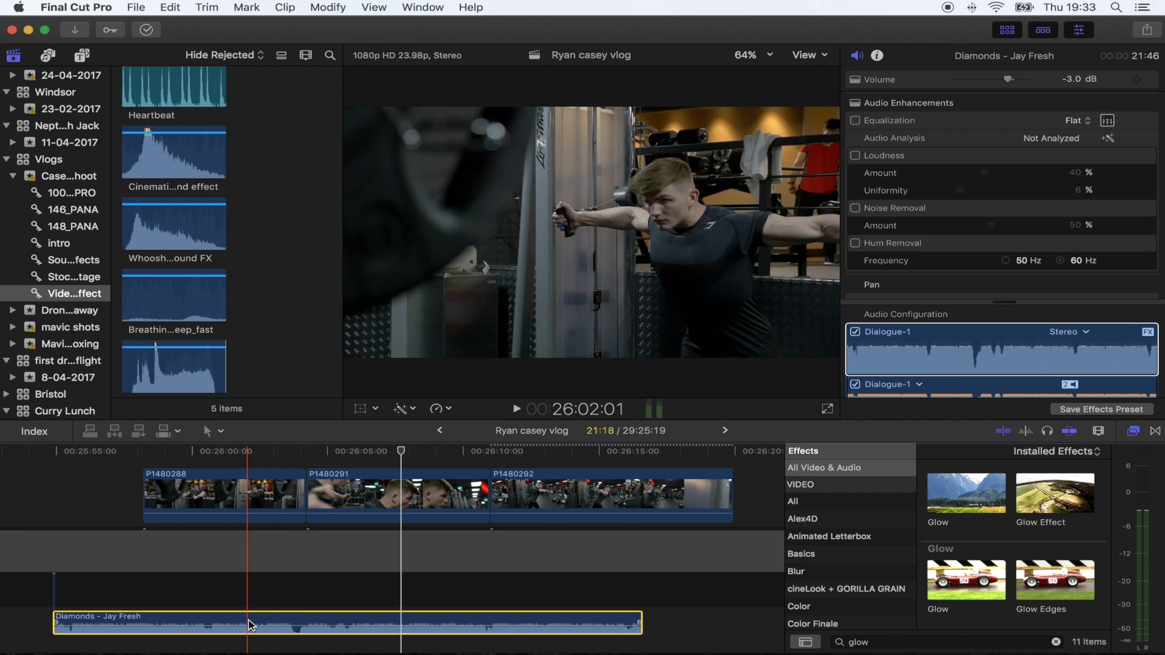
Undo the last edit to the Diamonds - Jay Fresh music clip and play it near the cut from P1480288 to P1480291
{"action": "key", "text": "super+z"}
{"action": "key", "text": "super+equal"}
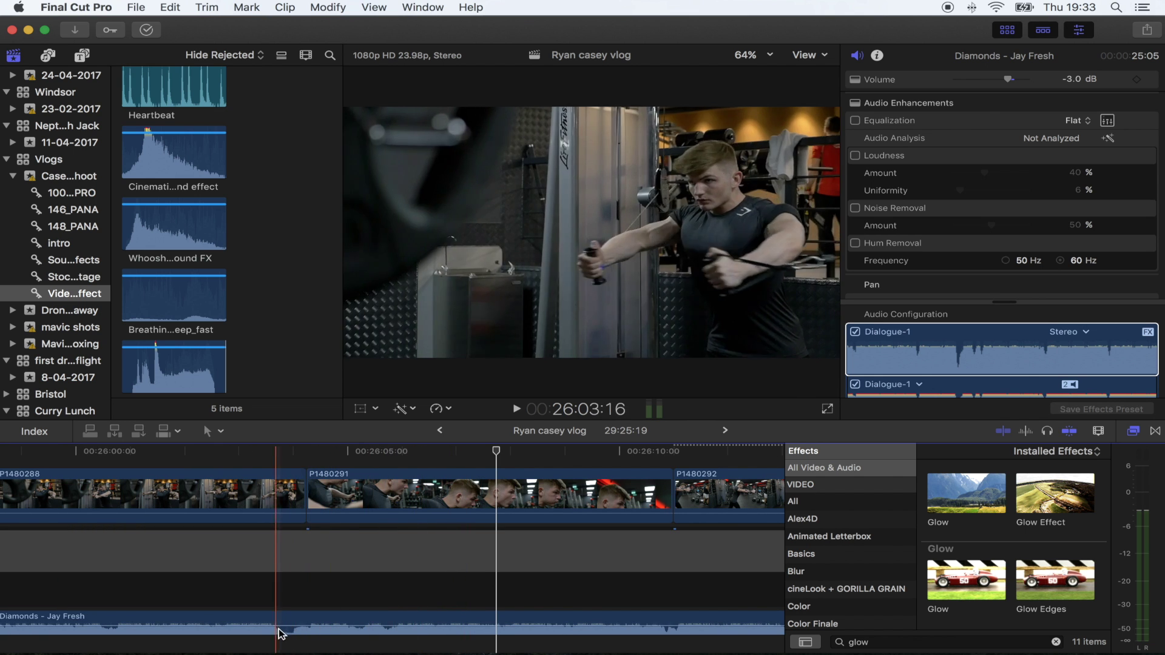
{"action": "key", "text": "space"}
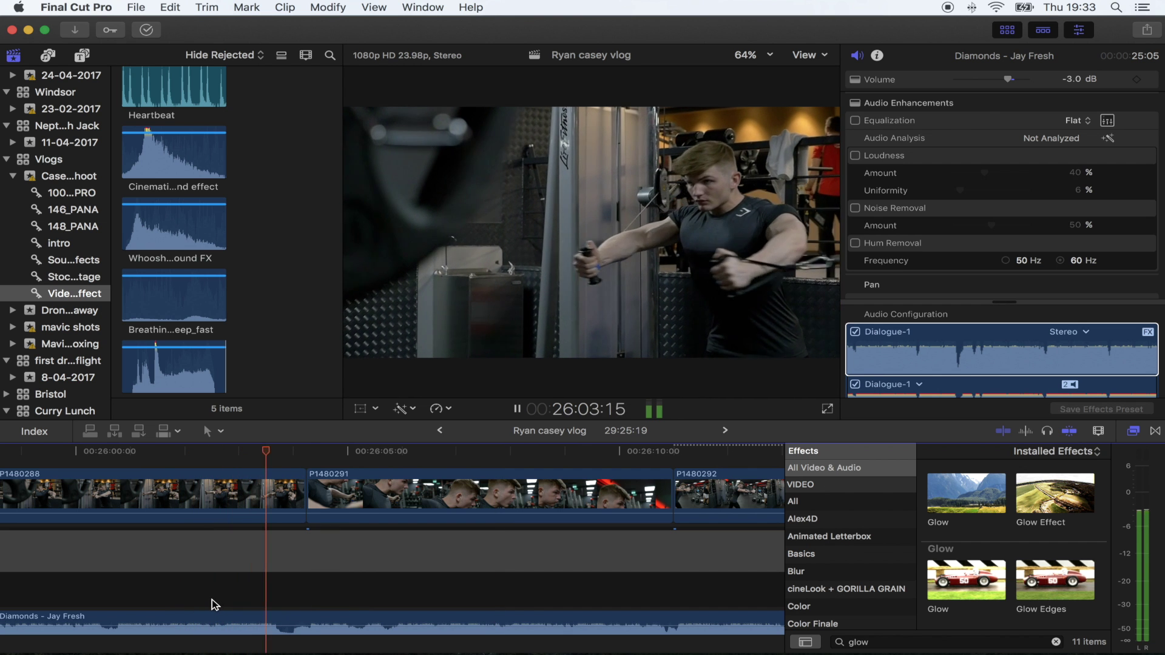
{"action": "key", "text": "space"}
{"action": "scroll", "coordinate": [254, 609], "scroll_direction": "right", "scroll_amount": 2}
{"action": "scroll", "coordinate": [254, 609], "scroll_direction": "right", "scroll_amount": 3}
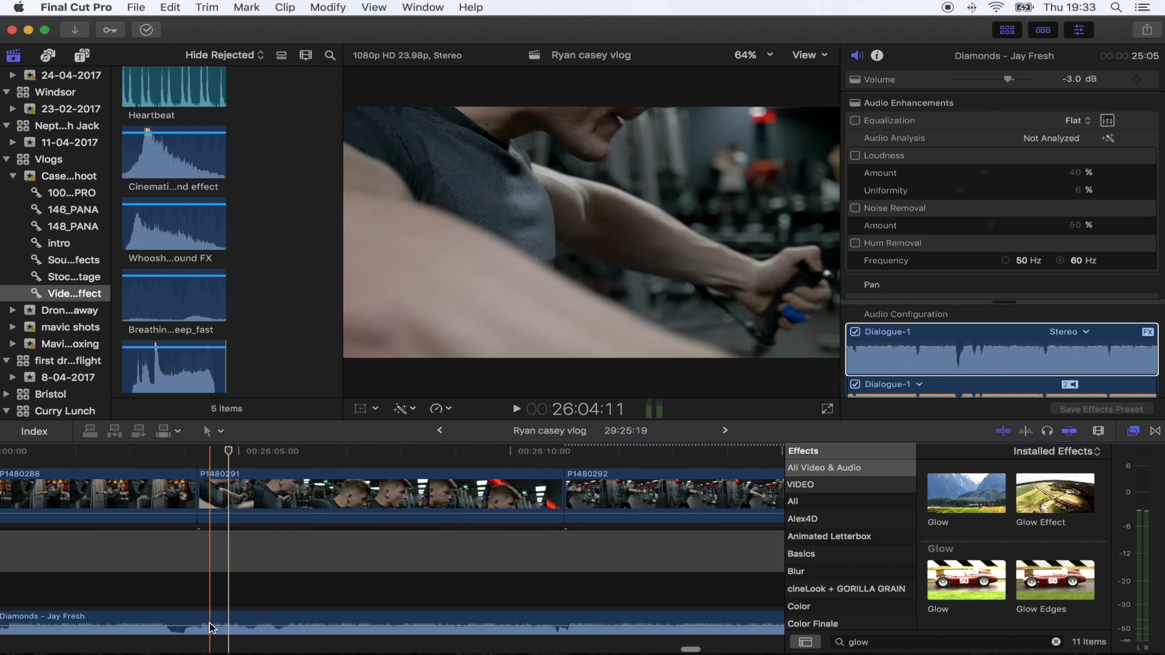
Find the Fat EQ effect, apply it to the Diamonds - Jay Fresh clip, and delete the clip's earlier edited Fat EQ
{"action": "left_click", "coordinate": [230, 619]}
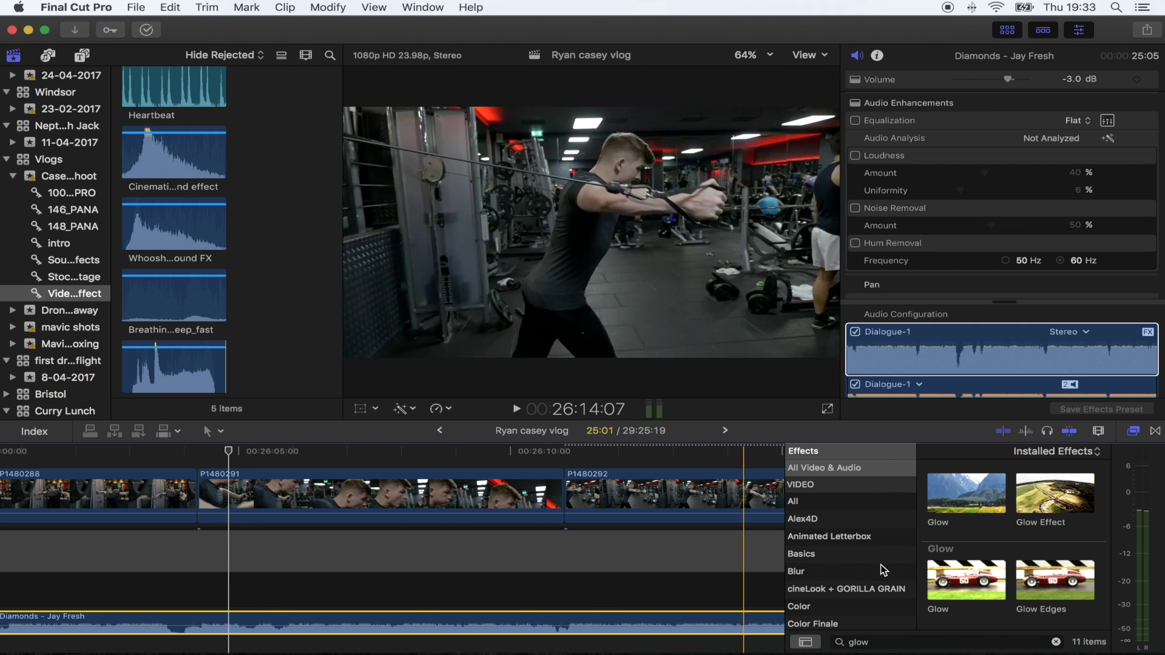
{"action": "left_click", "coordinate": [1133, 431]}
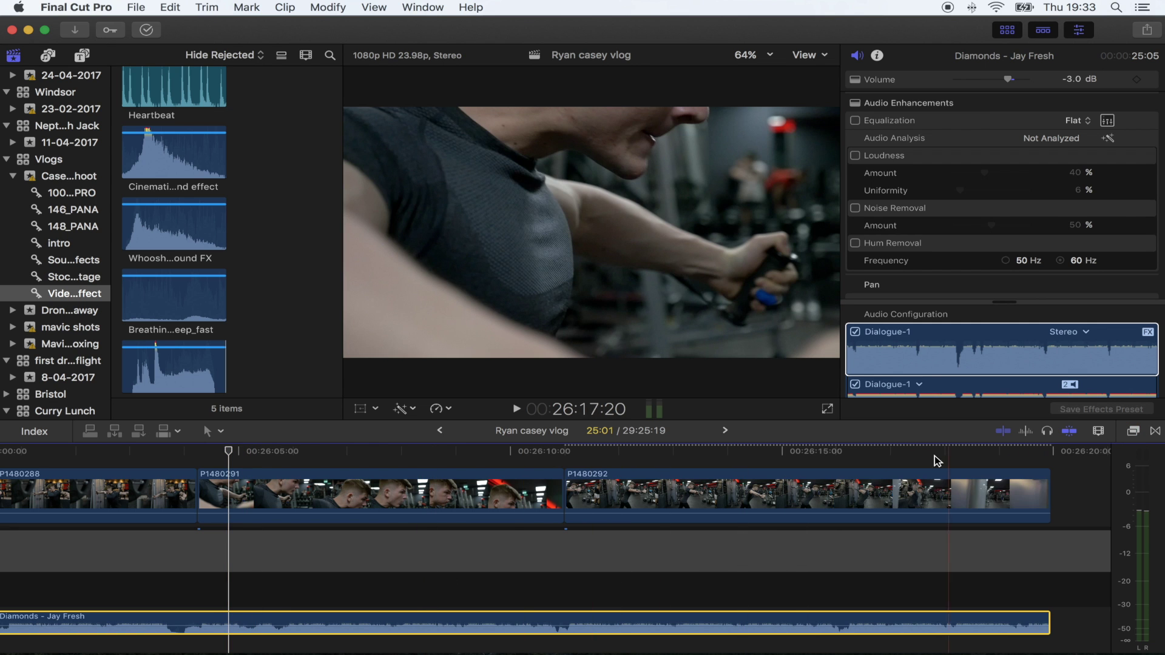
{"action": "left_click", "coordinate": [1132, 431]}
{"action": "left_click", "coordinate": [849, 467]}
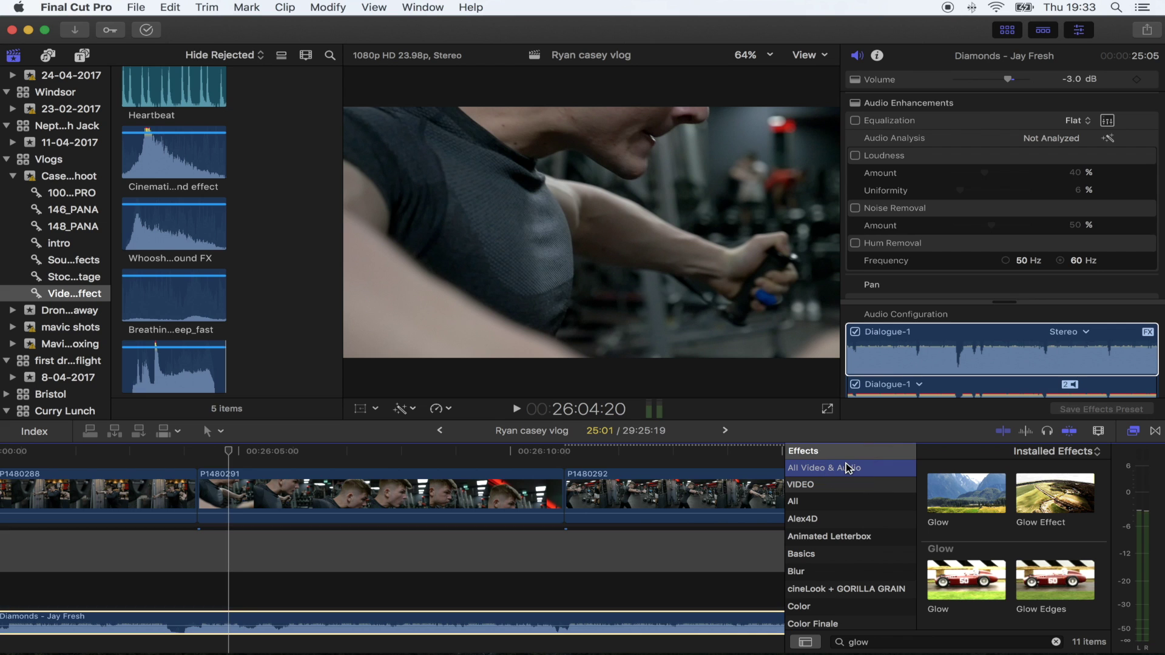
{"action": "left_click", "coordinate": [874, 642]}
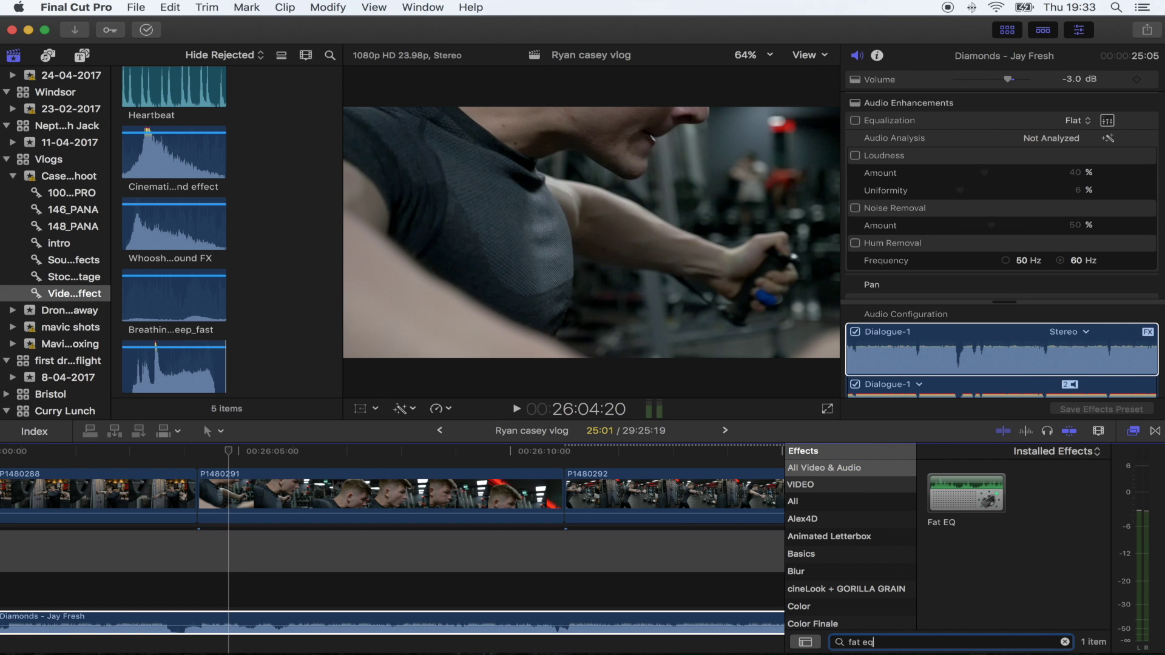
{"action": "left_click_drag", "start_coordinate": [976, 505], "coordinate": [251, 632]}
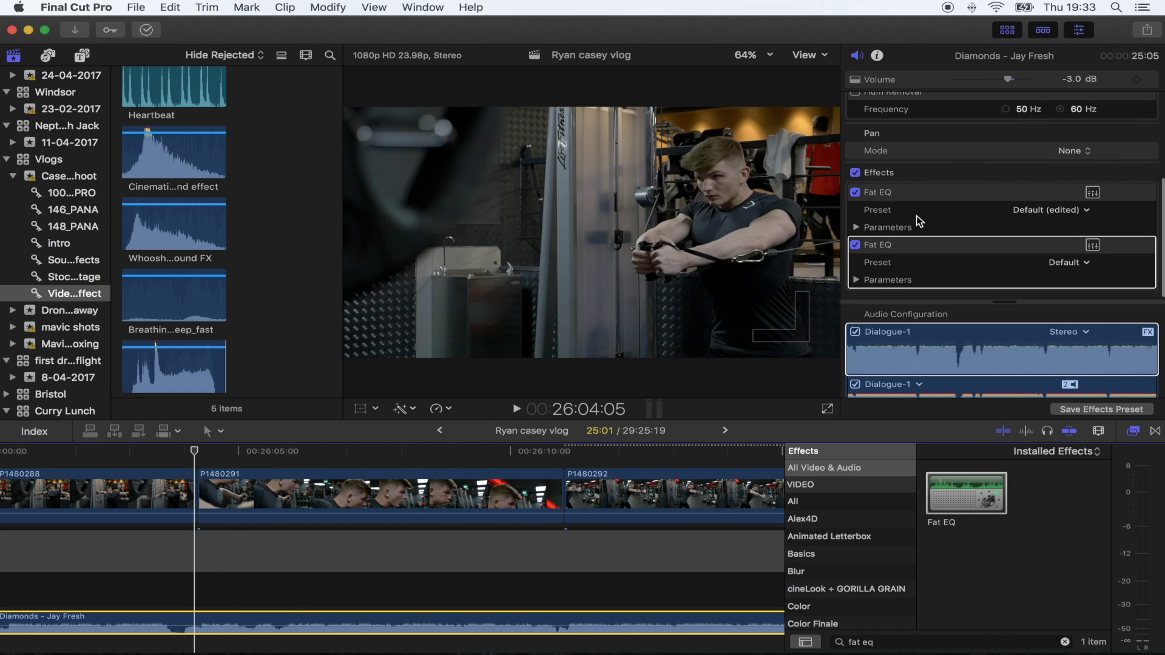
{"action": "left_click", "coordinate": [934, 191]}
{"action": "key", "text": "Delete"}
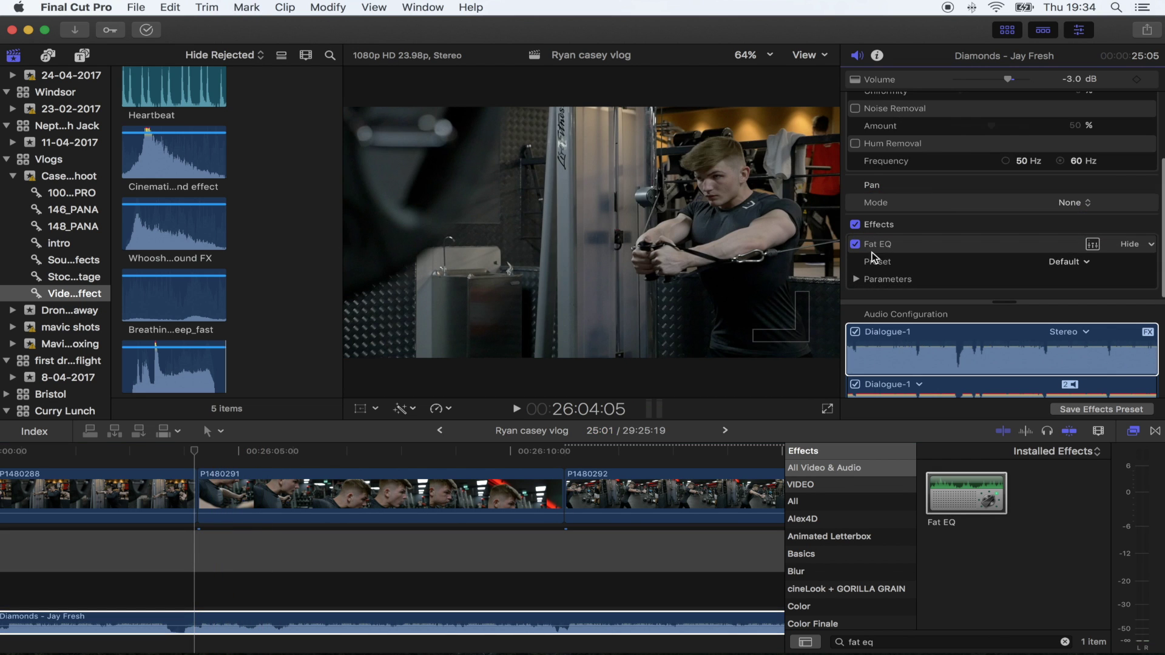
Set Fat EQ's Mode 5 to Cut, Order 5 to 10 and keyframe Frequency 5 at 20000 Hz just before the P1480291 clip
{"action": "left_click", "coordinate": [857, 279]}
{"action": "scroll", "coordinate": [978, 261], "scroll_direction": "down", "scroll_amount": 15}
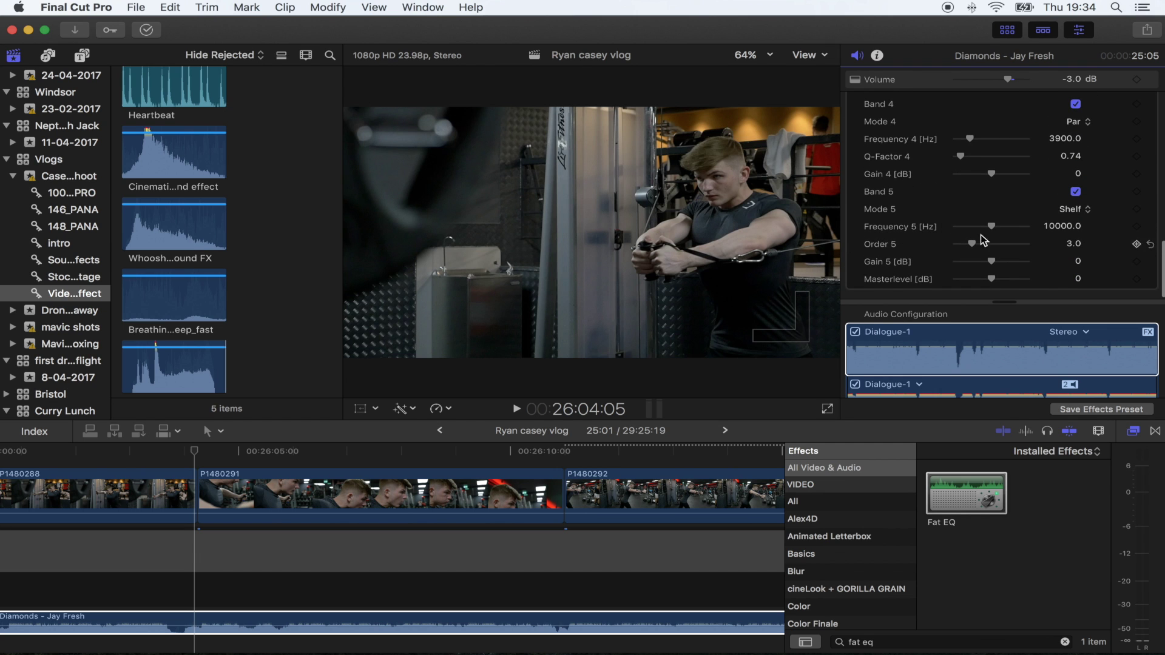
{"action": "left_click", "coordinate": [1071, 209]}
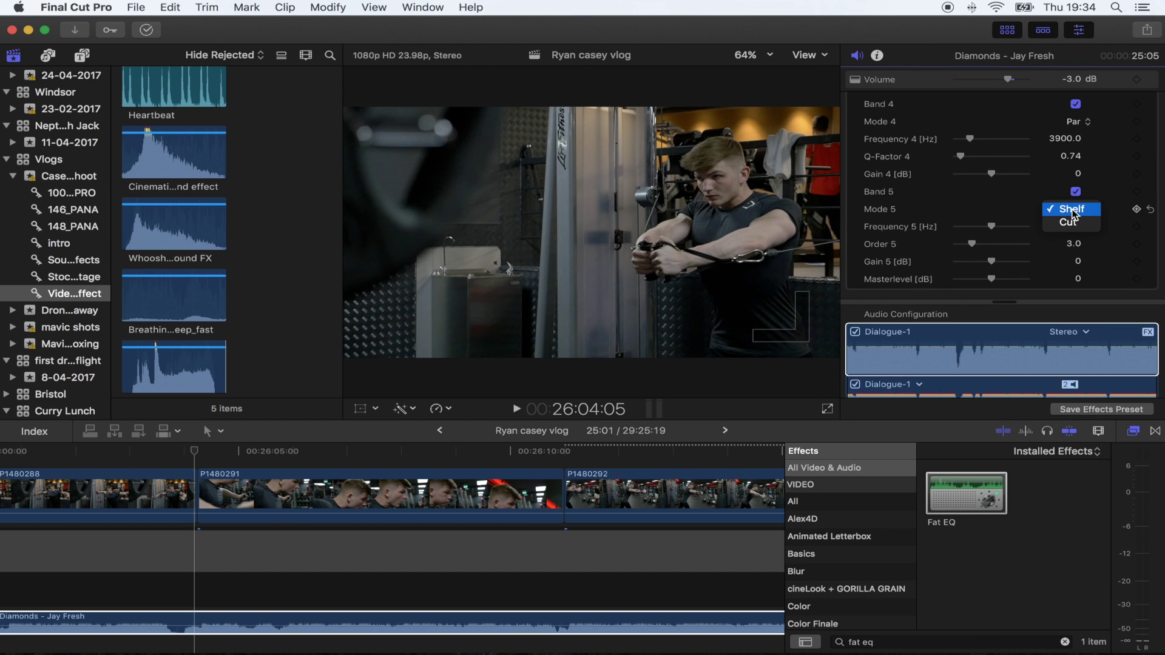
{"action": "left_click", "coordinate": [1080, 224]}
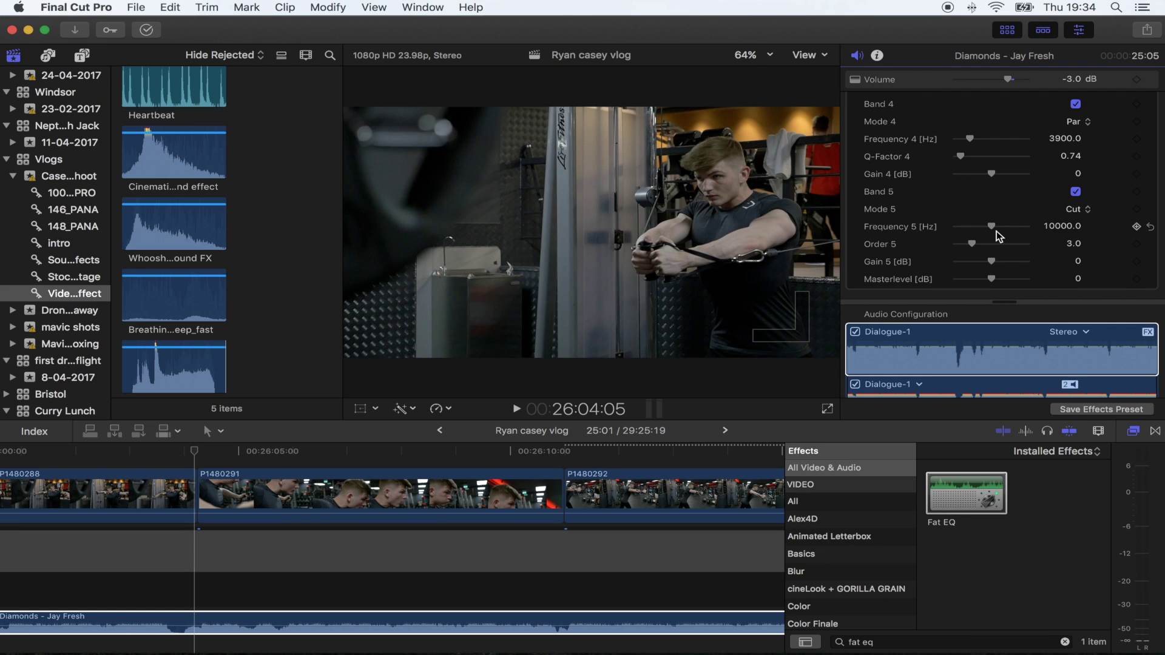
{"action": "left_click_drag", "start_coordinate": [998, 231], "coordinate": [1054, 231]}
{"action": "left_click_drag", "start_coordinate": [972, 244], "coordinate": [1069, 249]}
Set Frequency 5 to 241 Hz one frame further on, at 26:04:06, and play the music across the cut into P1480291
{"action": "key", "text": "Right"}
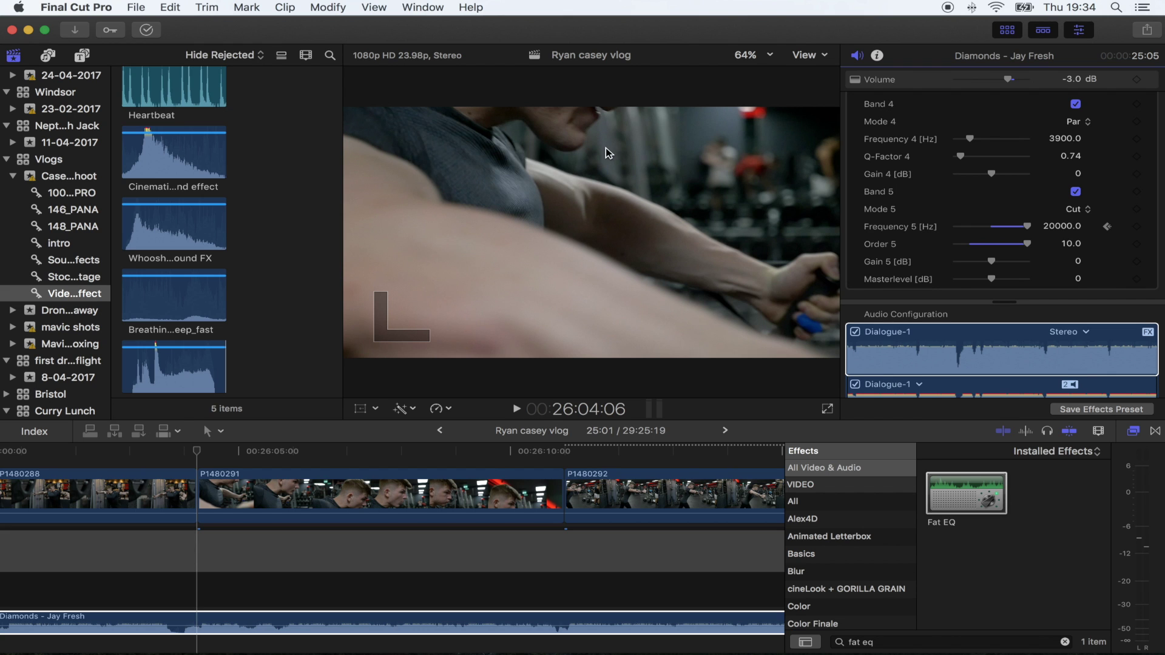
{"action": "left_click_drag", "start_coordinate": [986, 231], "coordinate": [957, 230]}
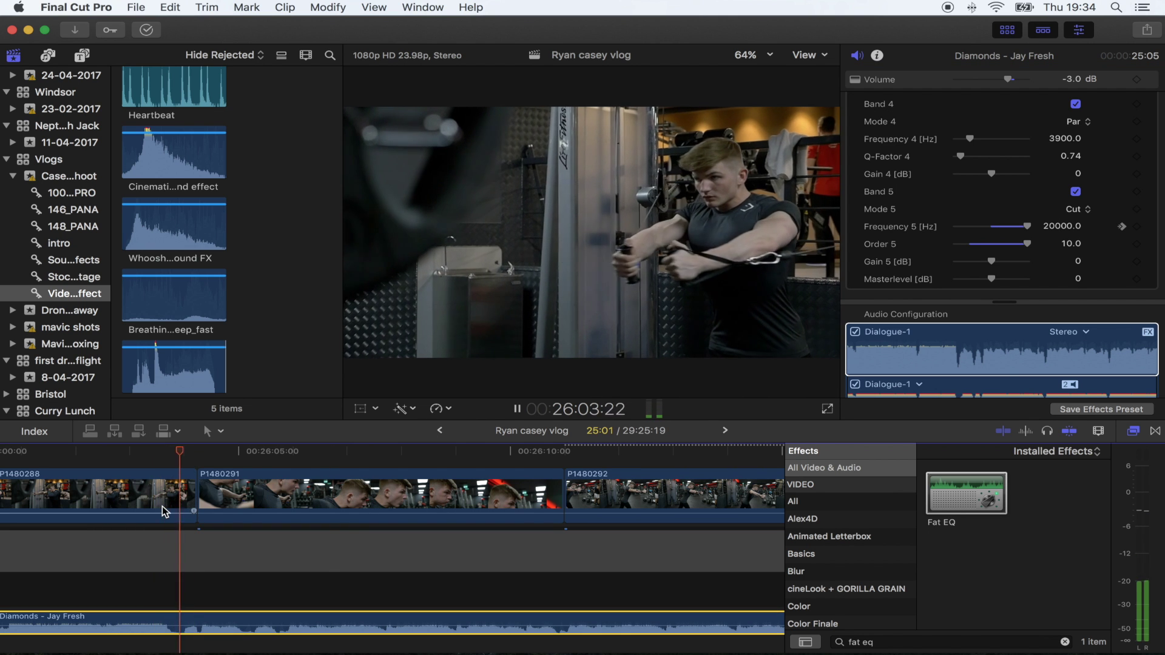
{"action": "key", "text": "space"}
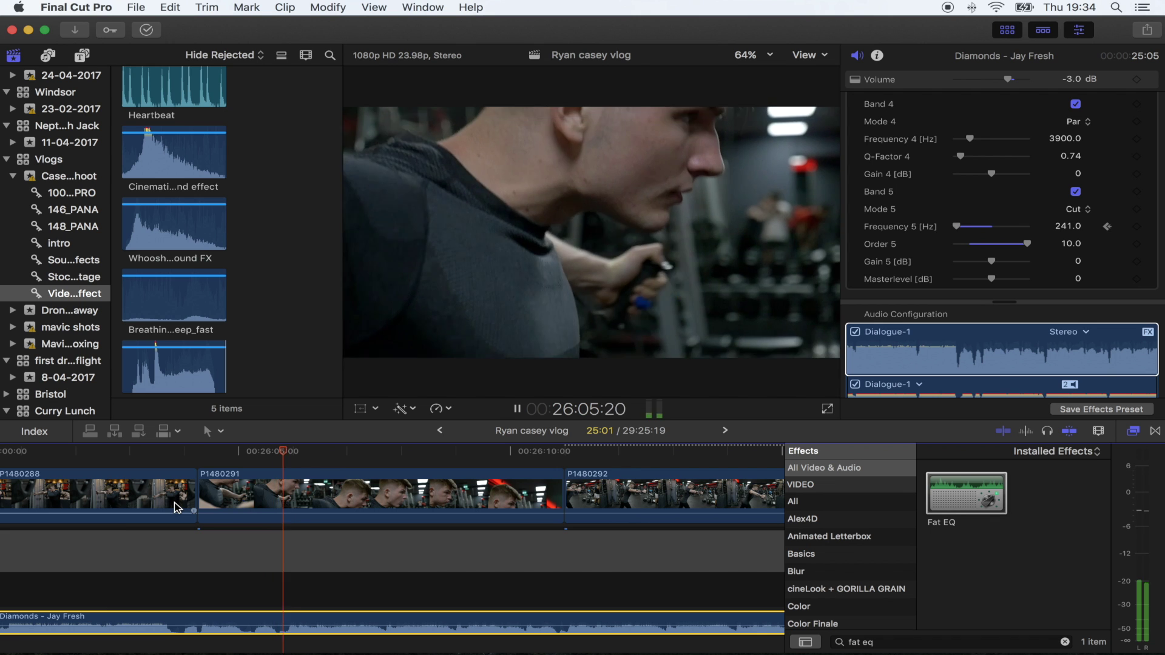
{"action": "key", "text": "space"}
{"action": "left_click", "coordinate": [255, 528]}
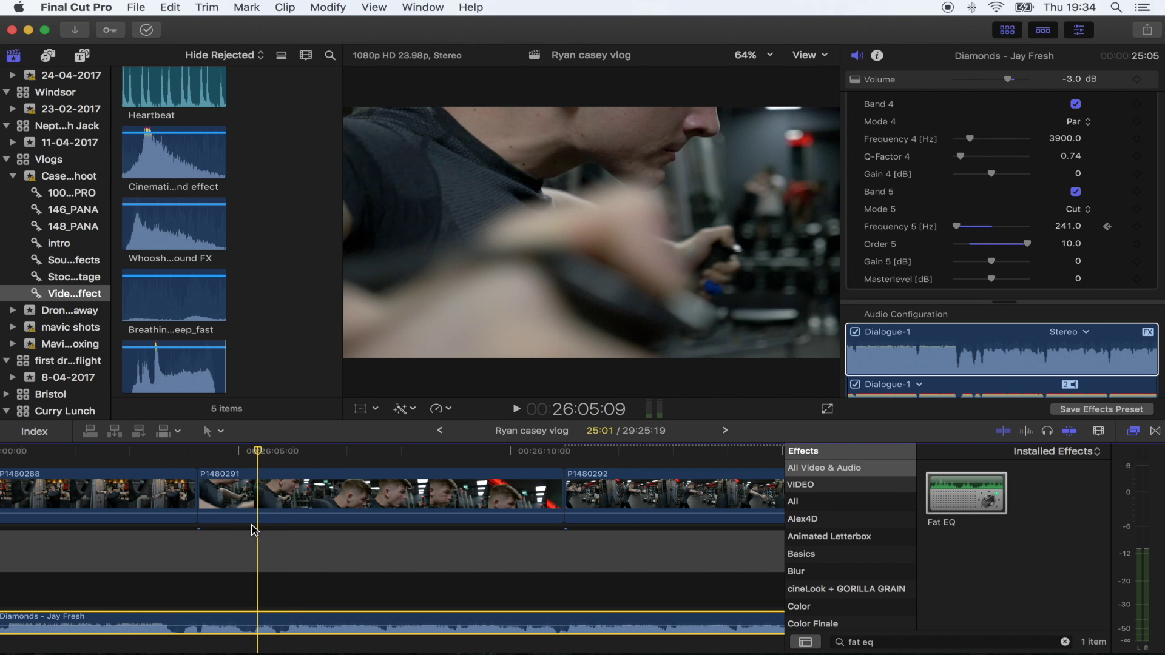
{"action": "scroll", "coordinate": [253, 530], "scroll_direction": "right", "scroll_amount": 2}
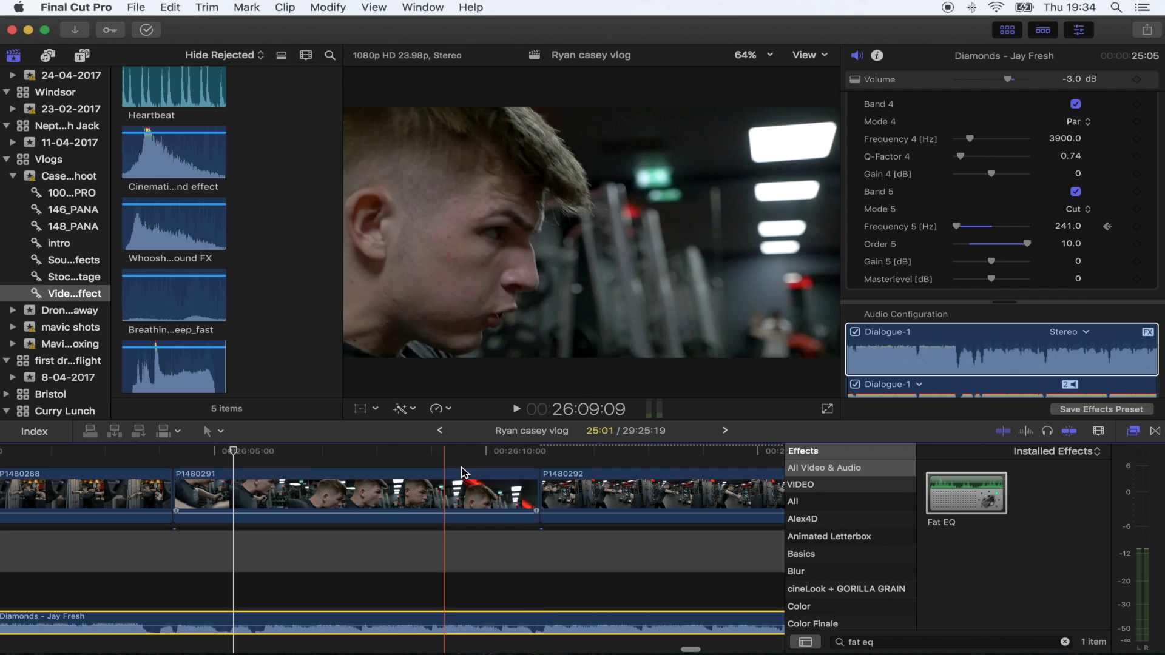
Keyframe Frequency 5 at 241 Hz near the end of P1480291 and raise it to 20000 Hz at 26:11:00
{"action": "left_click", "coordinate": [503, 454]}
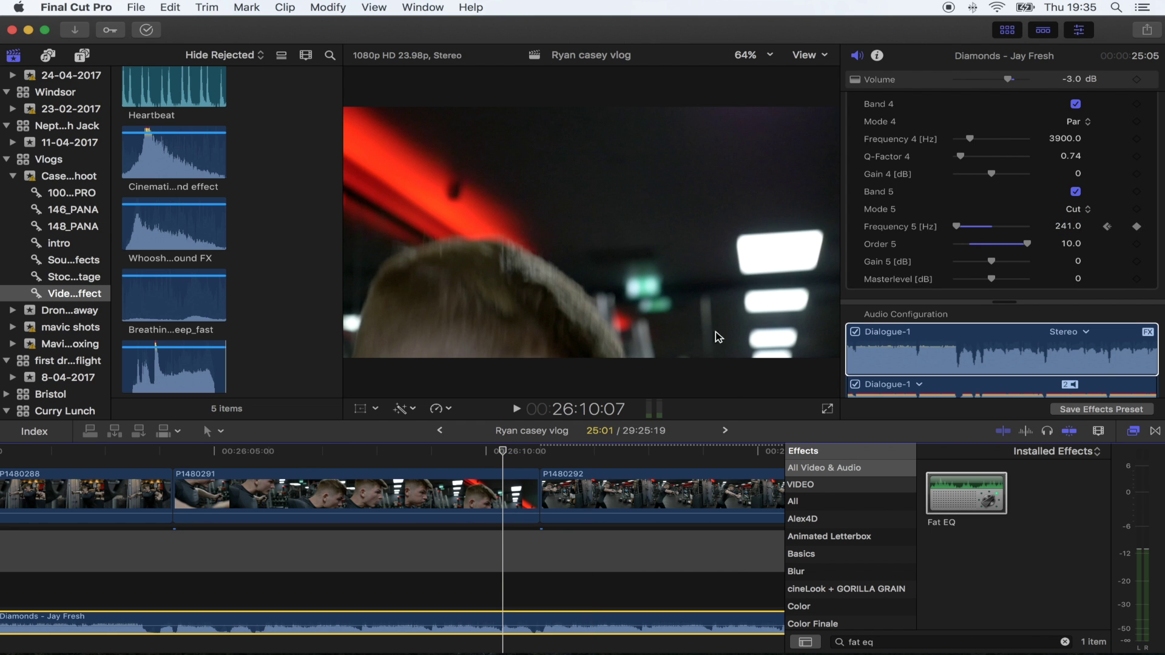
{"action": "left_click", "coordinate": [541, 453]}
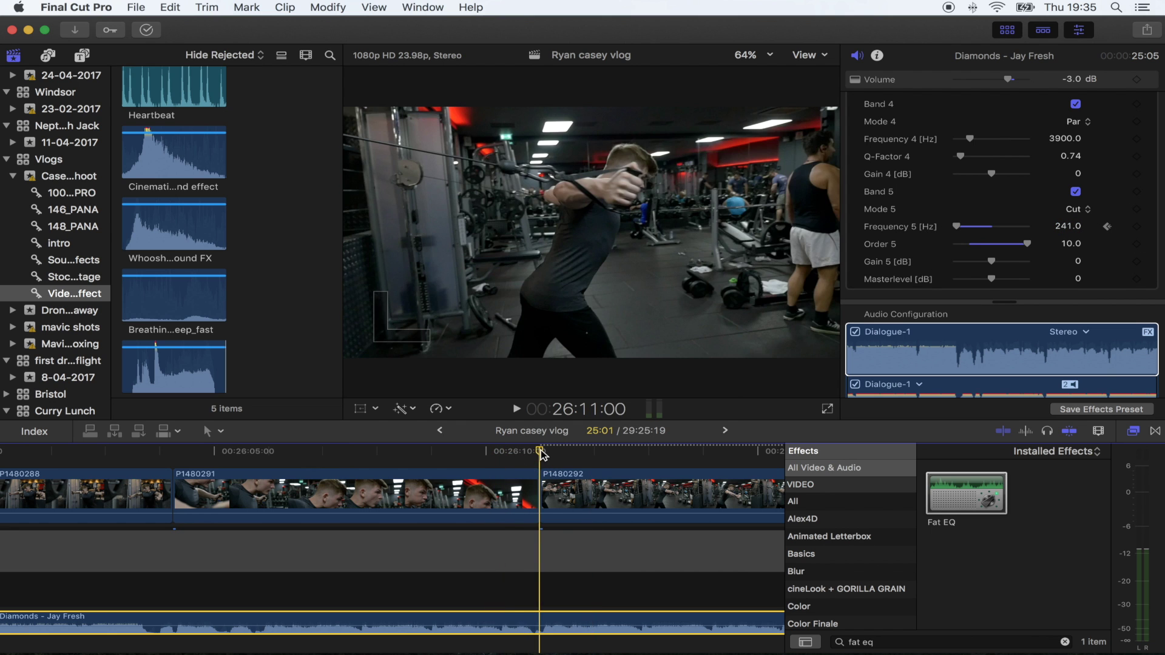
{"action": "left_click_drag", "start_coordinate": [987, 227], "coordinate": [1046, 235]}
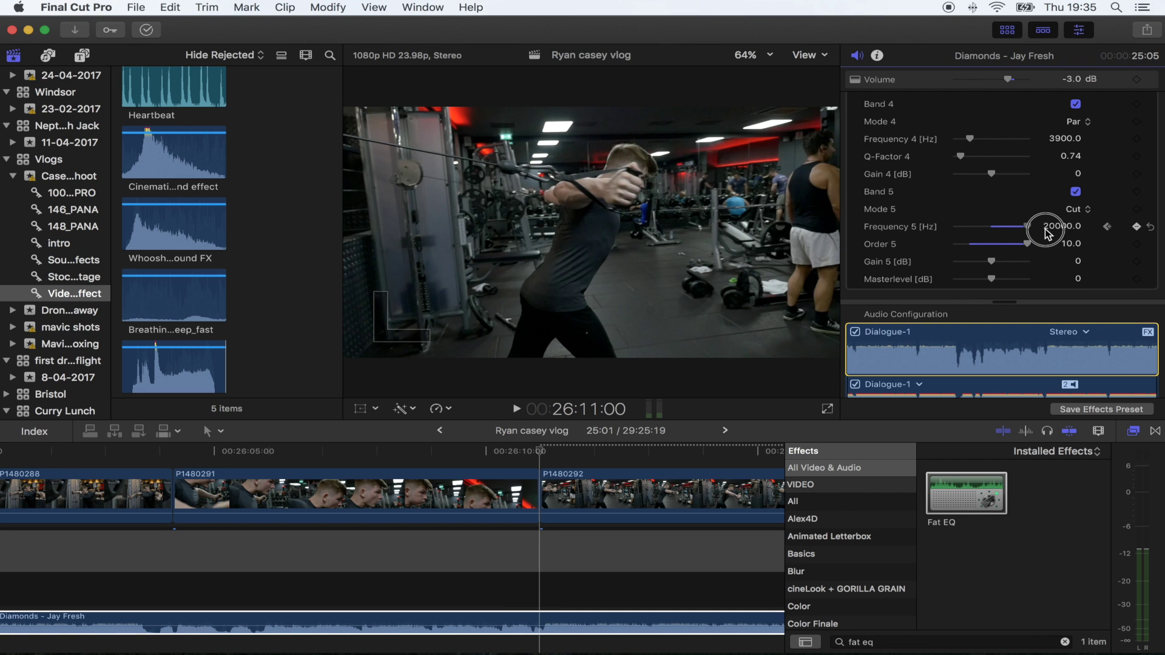
Play the cut from P1480291 to P1480292 to check the music's EQ change
{"action": "left_click", "coordinate": [484, 538]}
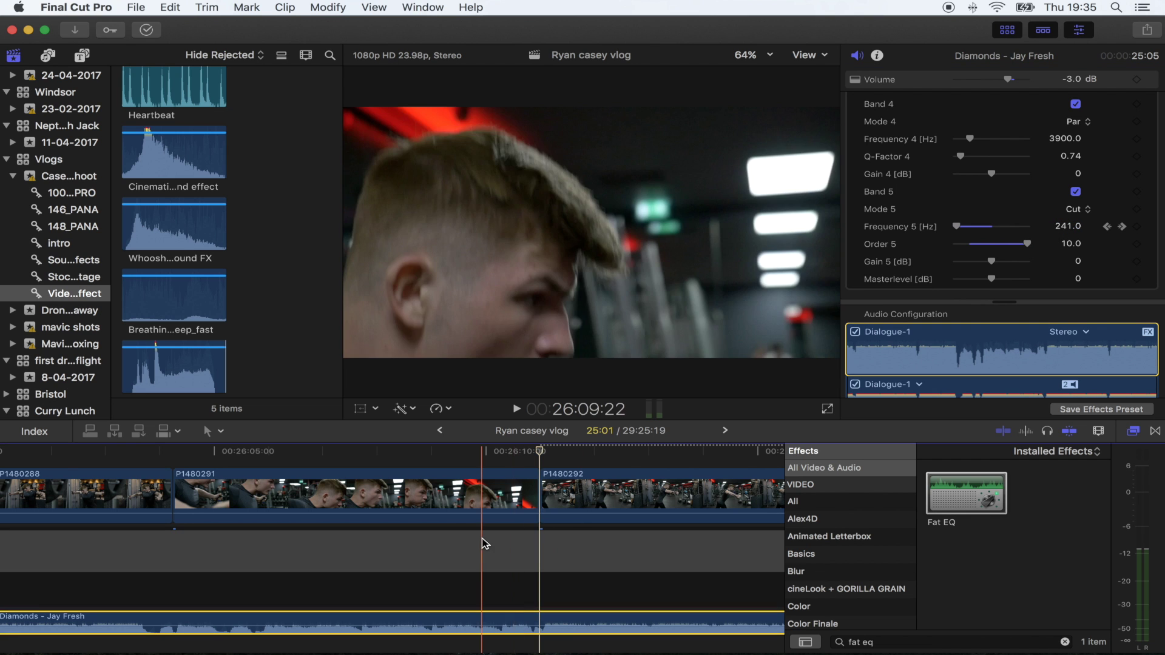
{"action": "key", "text": "space"}
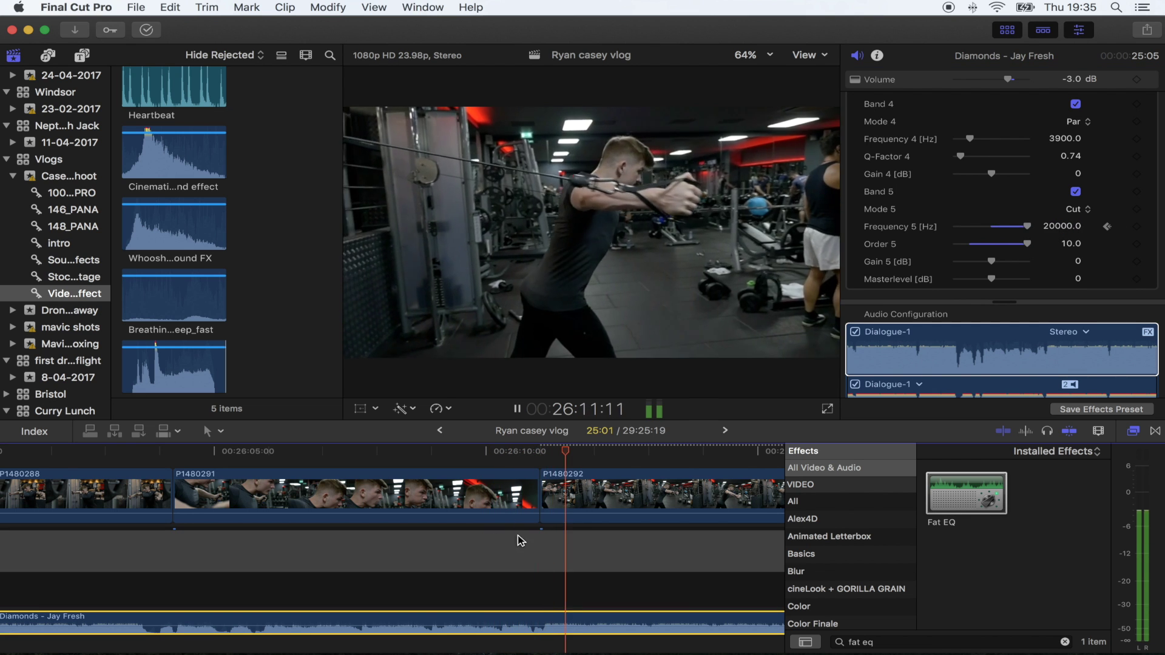
{"action": "key", "text": "space"}
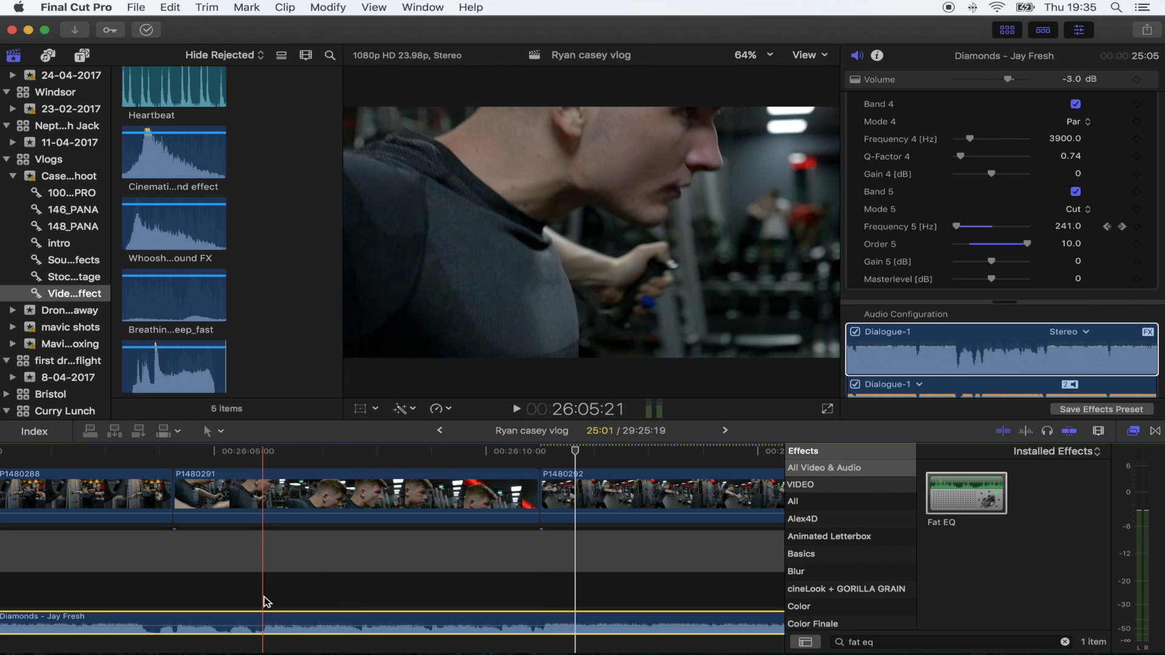
Park the playhead just before the cut into P1480291 and audition the Cinematic Whoosh Impact and Whoosh Transitions sound effects
{"action": "left_click", "coordinate": [262, 601]}
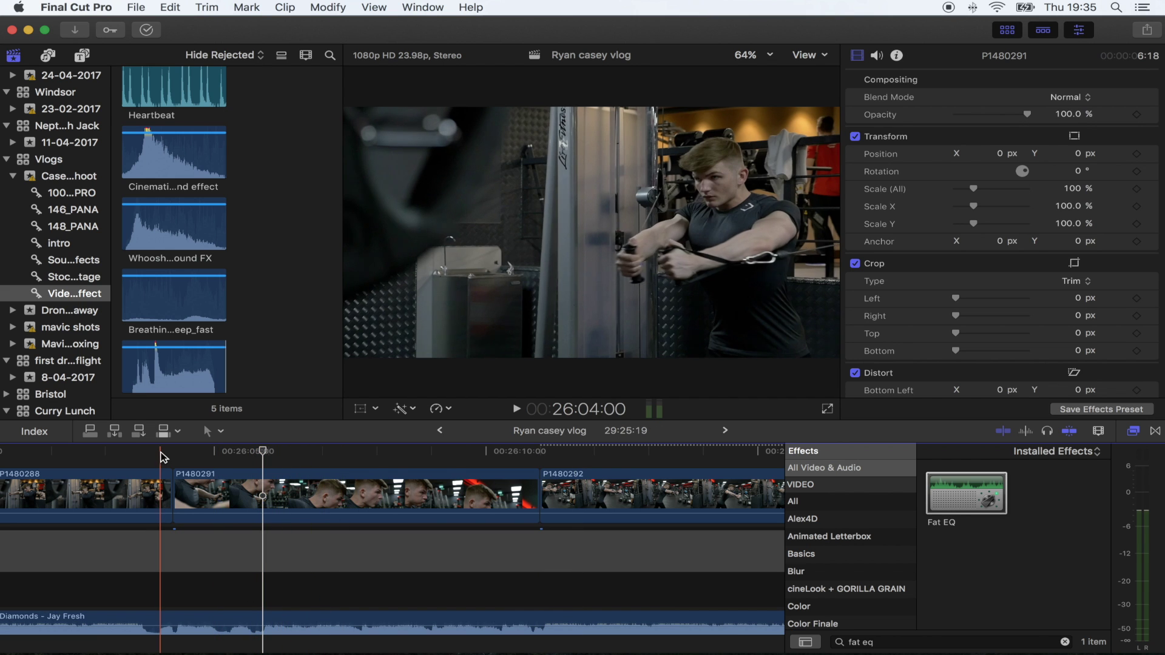
{"action": "left_click", "coordinate": [161, 457]}
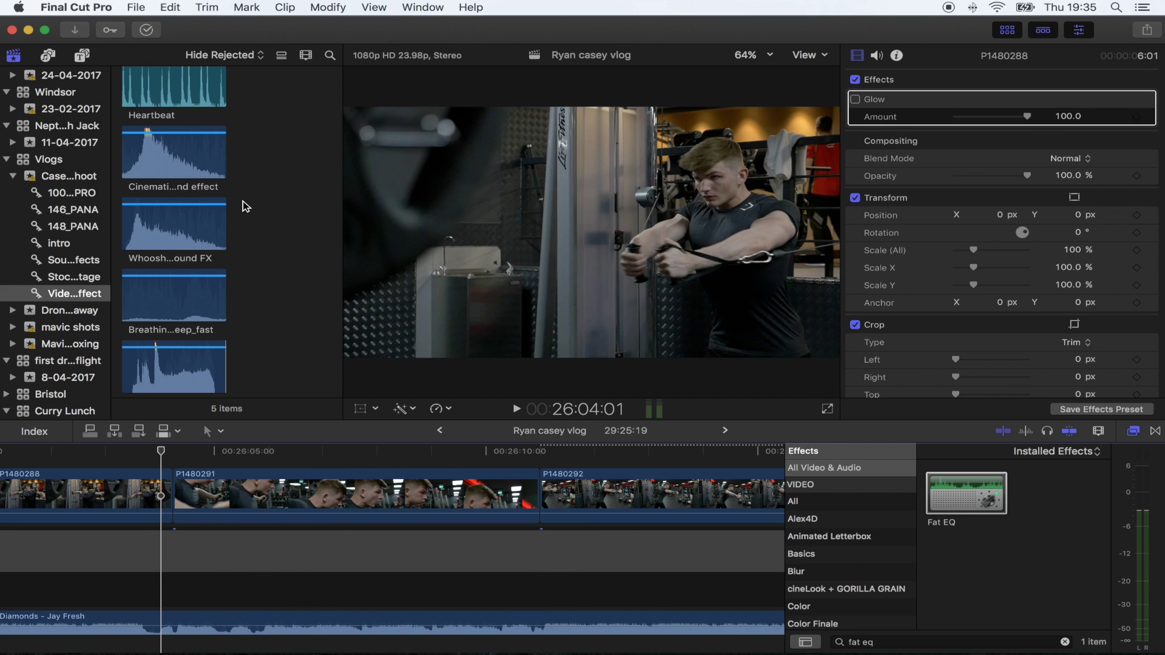
{"action": "left_click", "coordinate": [137, 158]}
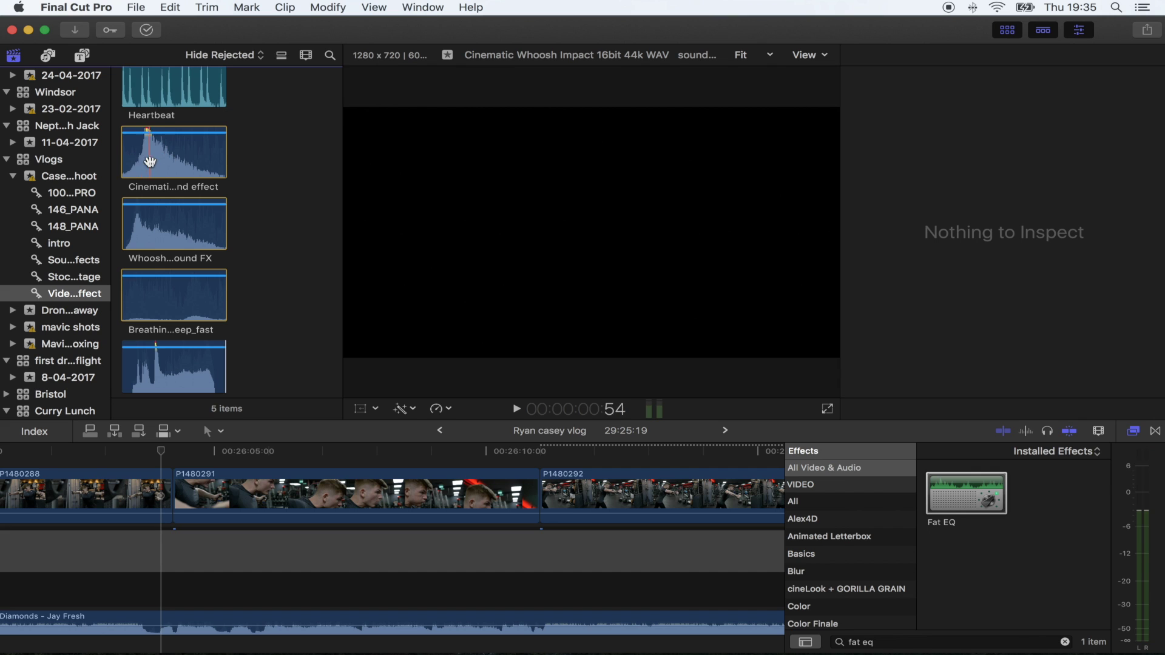
{"action": "left_click", "coordinate": [130, 238]}
{"action": "key", "text": "space"}
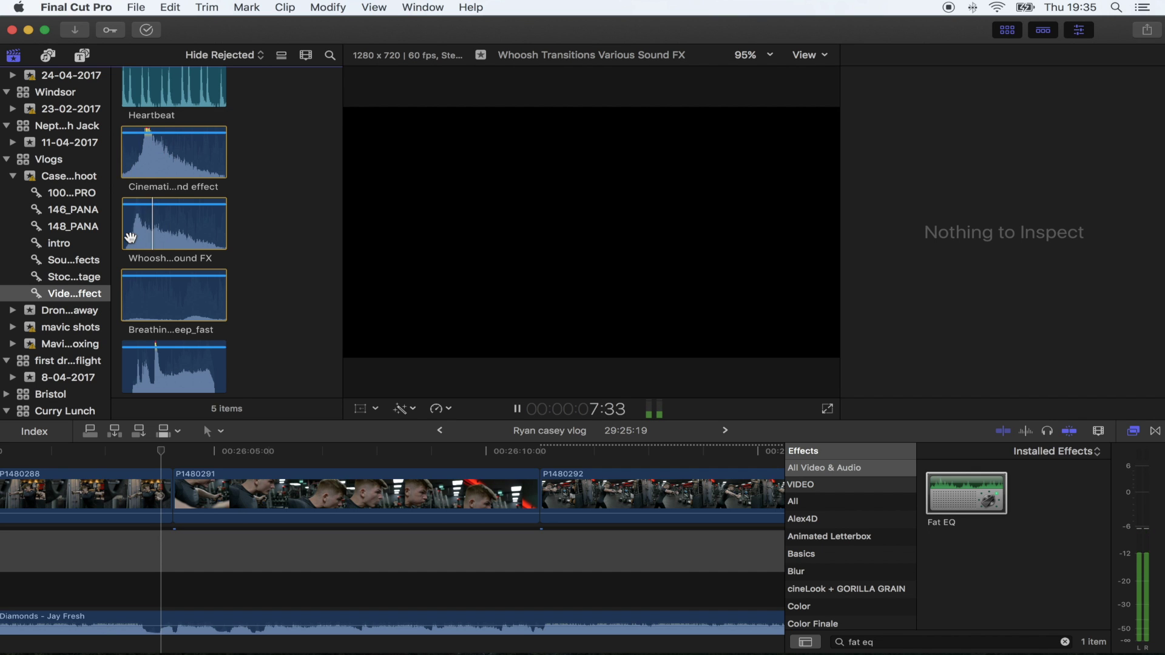
{"action": "key", "text": "space"}
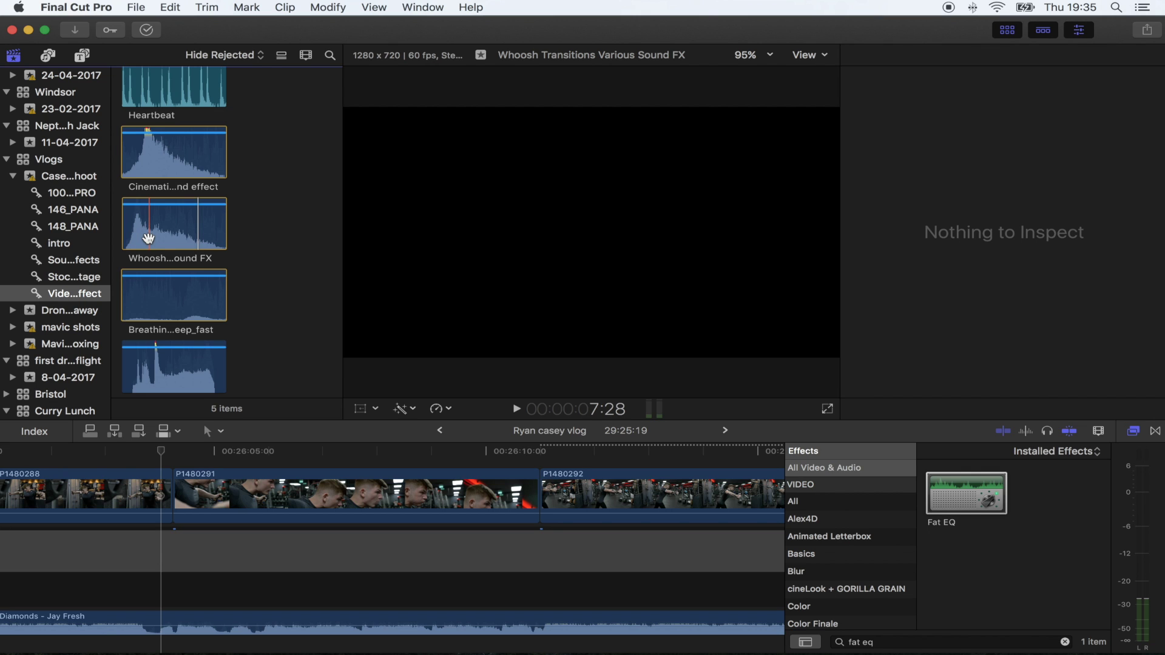
Place Whoosh Transitions Various Sound FX beneath the music, starting just before the cut into P1480291, and play across the cut
{"action": "scroll", "coordinate": [148, 233], "scroll_direction": "down", "scroll_amount": 1}
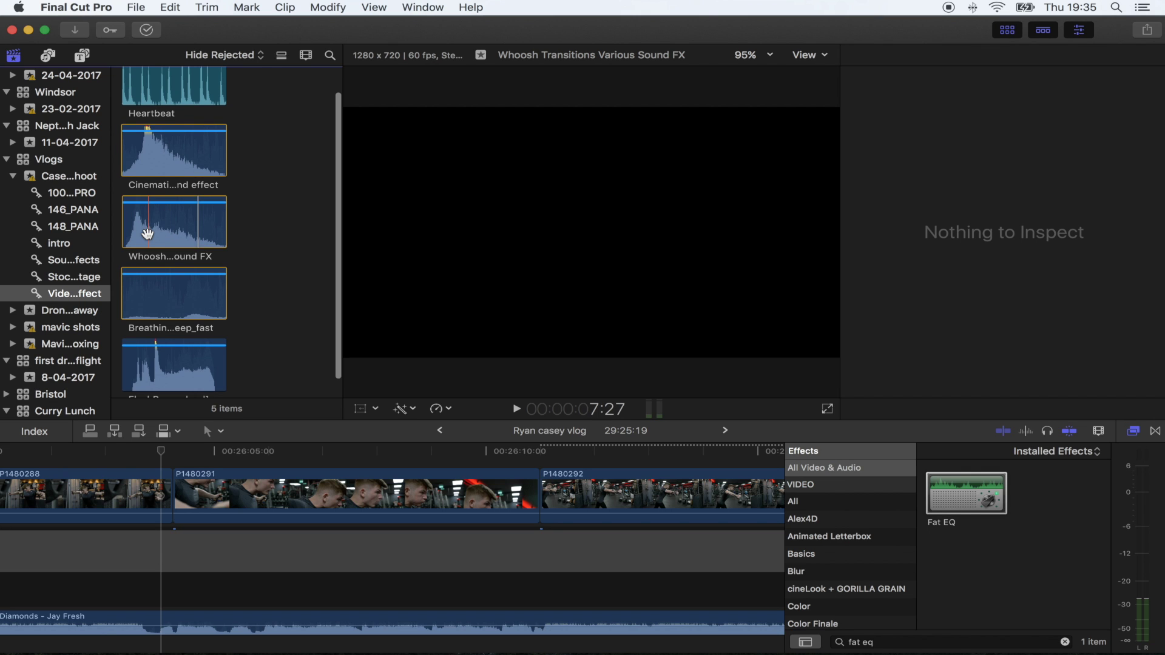
{"action": "left_click_drag", "start_coordinate": [147, 229], "coordinate": [154, 647]}
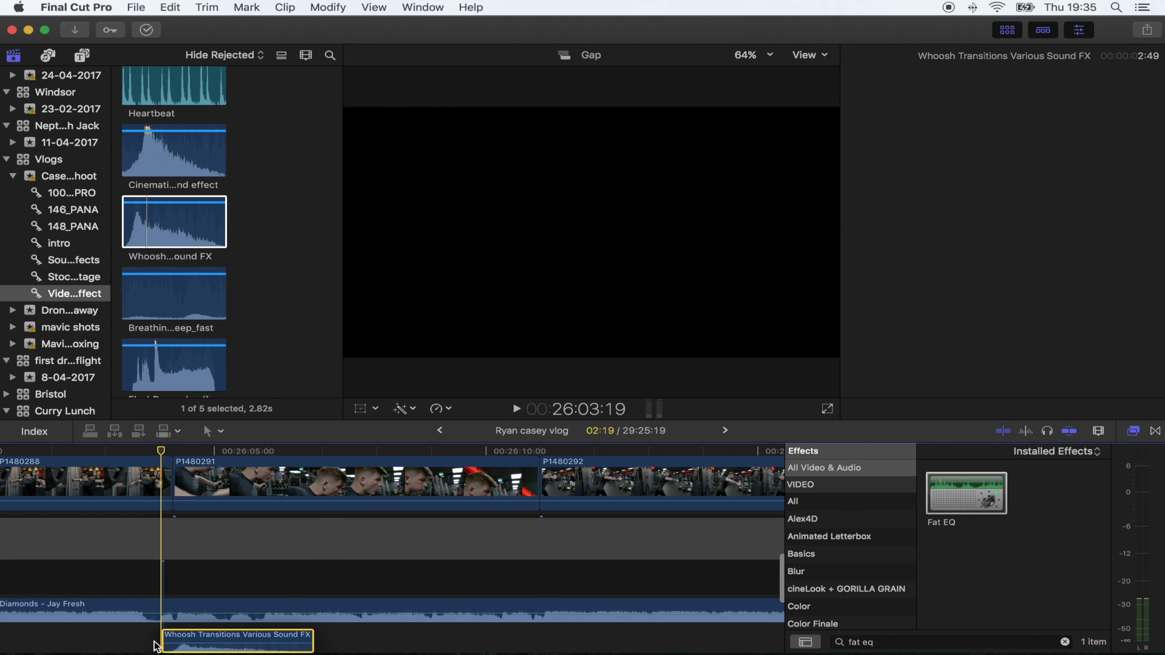
{"action": "key", "text": "super+equal"}
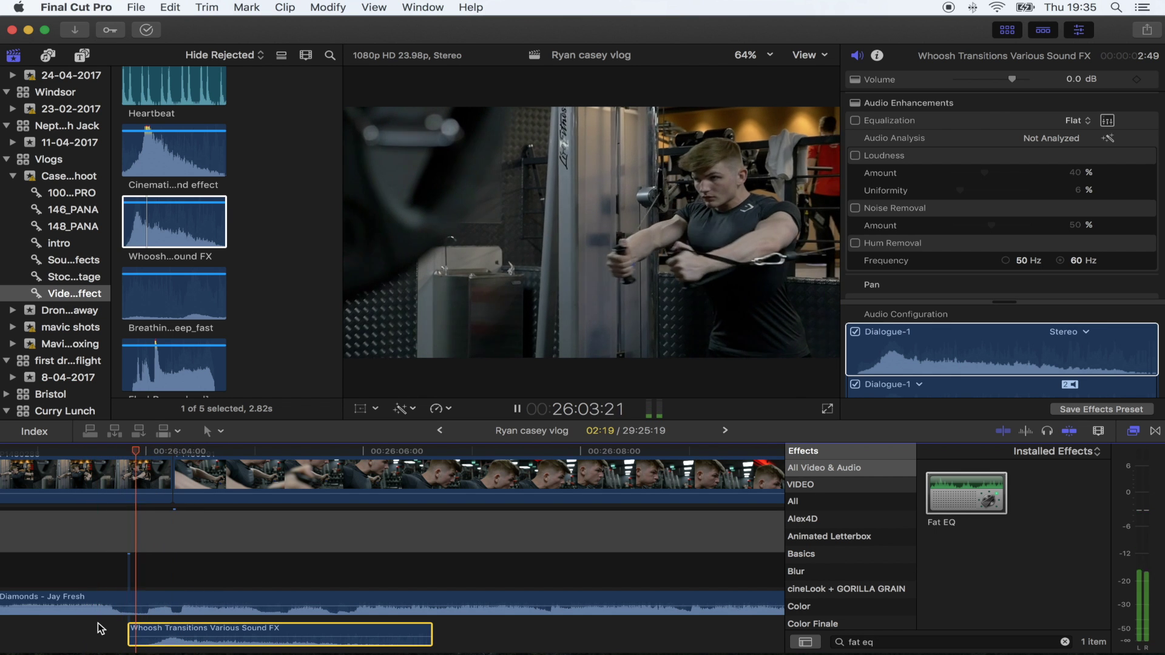
{"action": "key", "text": "space"}
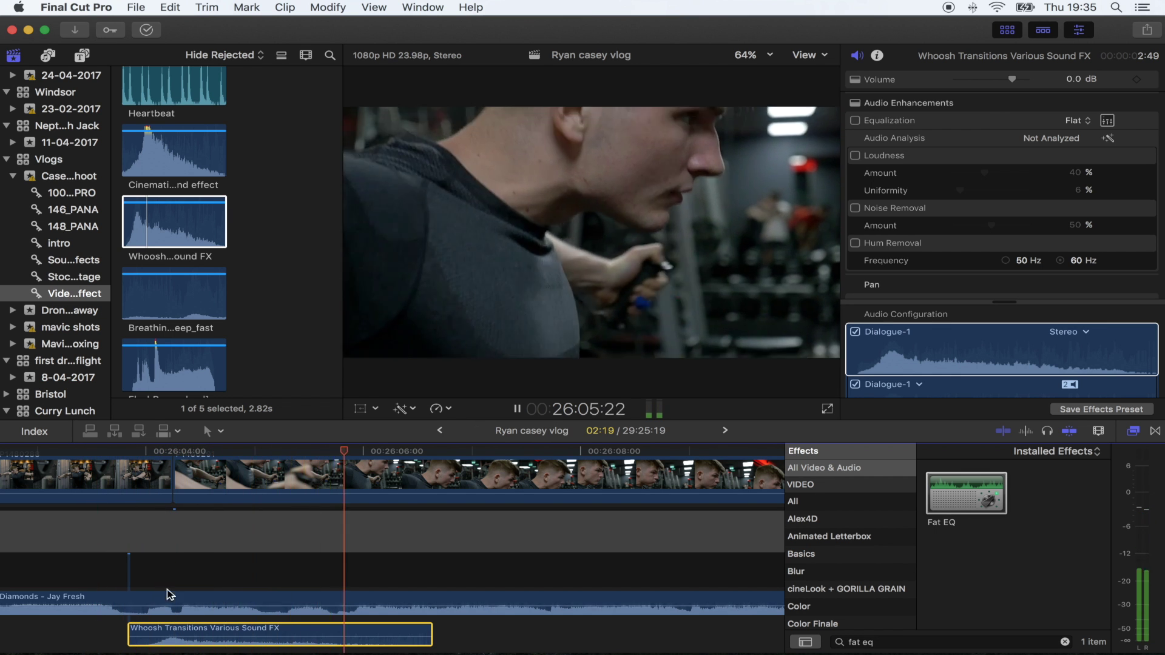
Audition FlashBang Sound Effects # 172 and connect its 8.17-second end section beneath the whoosh at 26:04:06, the first frame of P1480291
{"action": "left_click", "coordinate": [172, 473]}
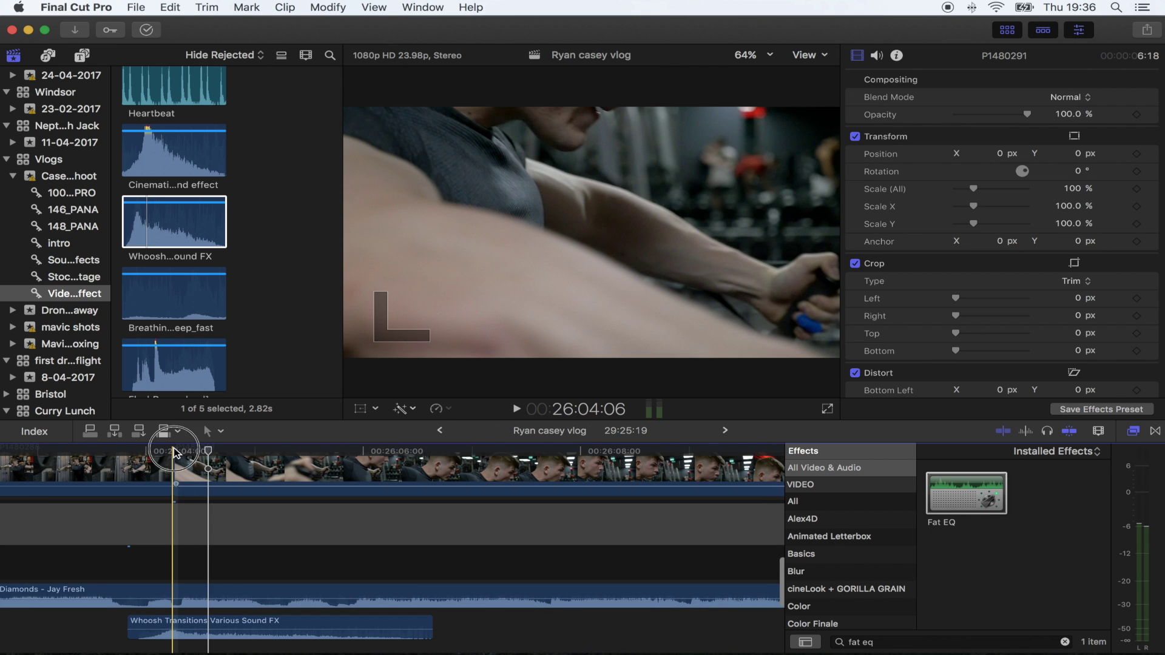
{"action": "scroll", "coordinate": [229, 286], "scroll_direction": "down", "scroll_amount": 2}
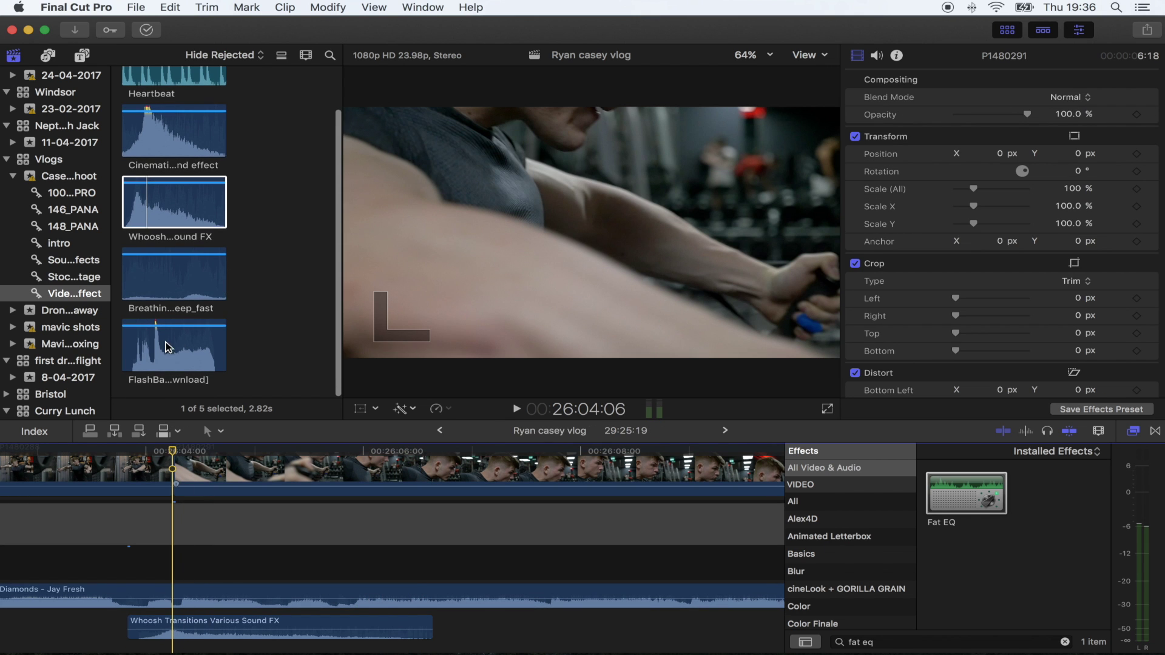
{"action": "key", "text": "cmd+1"}
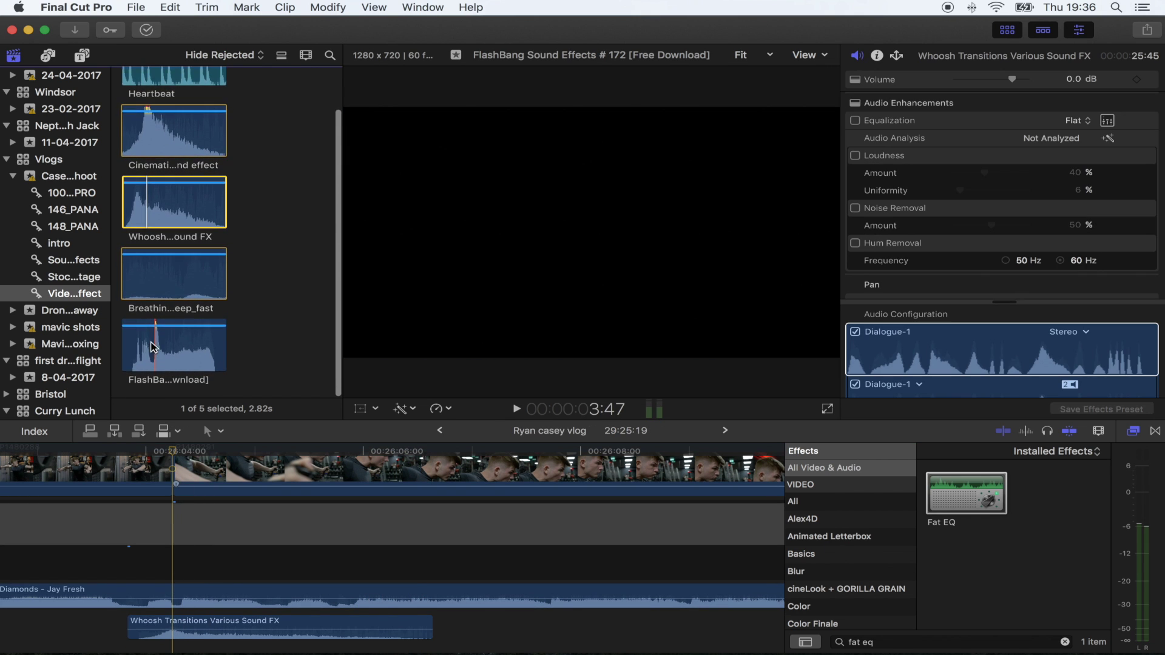
{"action": "key", "text": "space"}
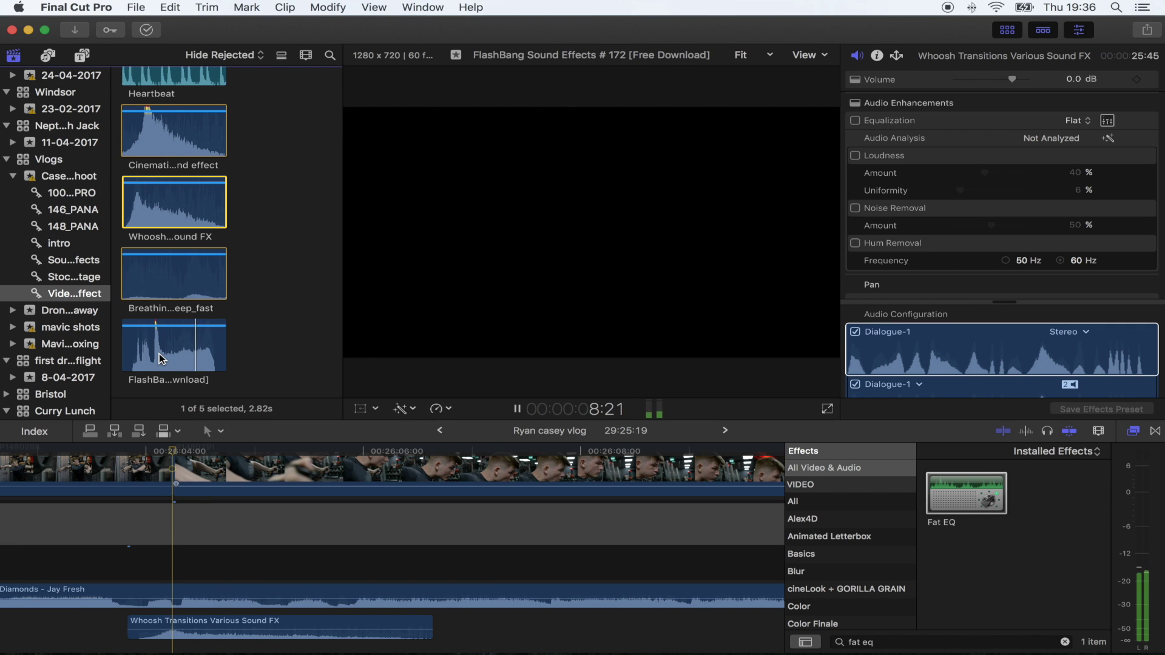
{"action": "key", "text": "space"}
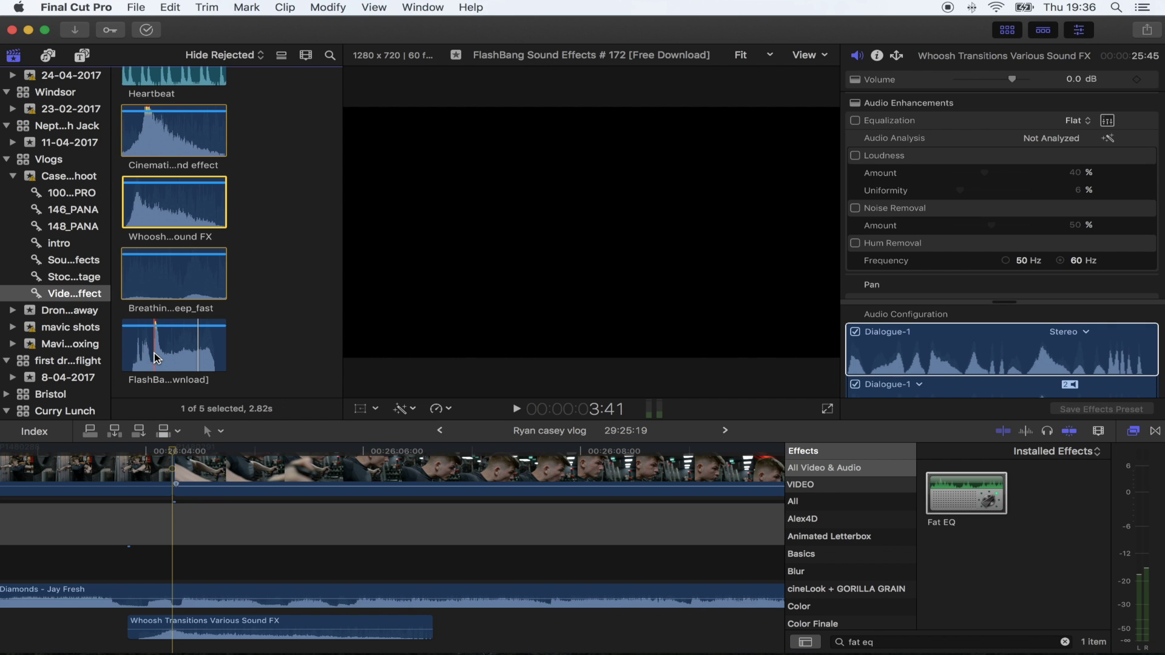
{"action": "scroll", "coordinate": [174, 574], "scroll_direction": "down", "scroll_amount": 2}
{"action": "left_click", "coordinate": [174, 574]}
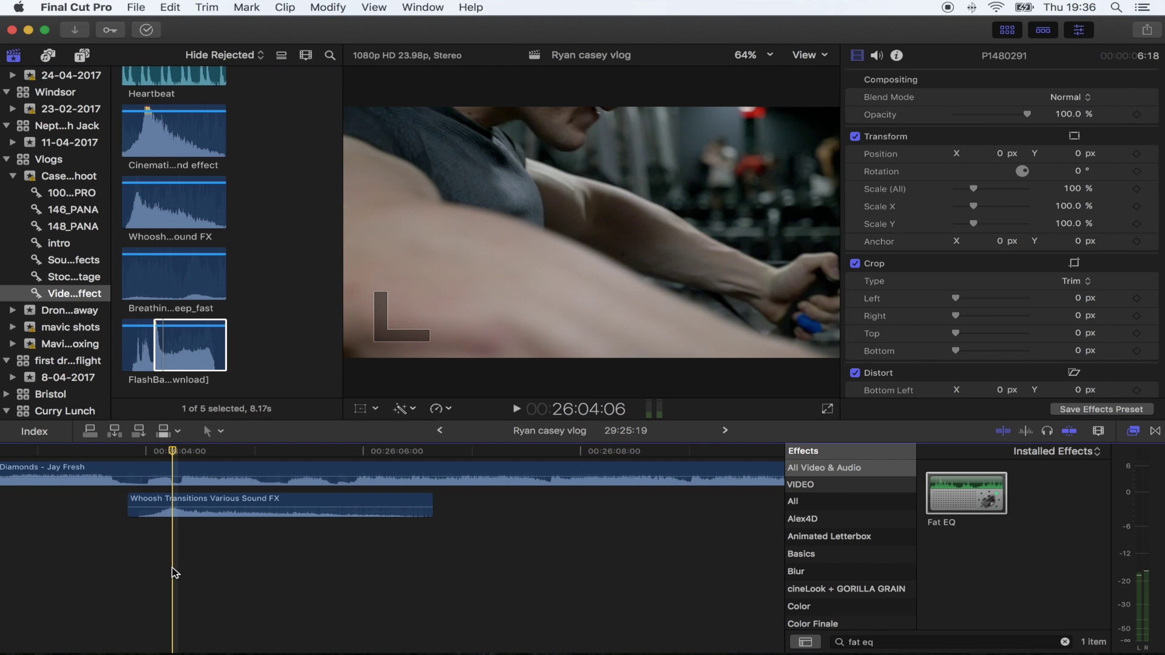
{"action": "key", "text": "q"}
Shift the FlashBang sound slightly earlier so its peak falls on the cut into P1480291, and play back the timing
{"action": "left_click", "coordinate": [190, 537]}
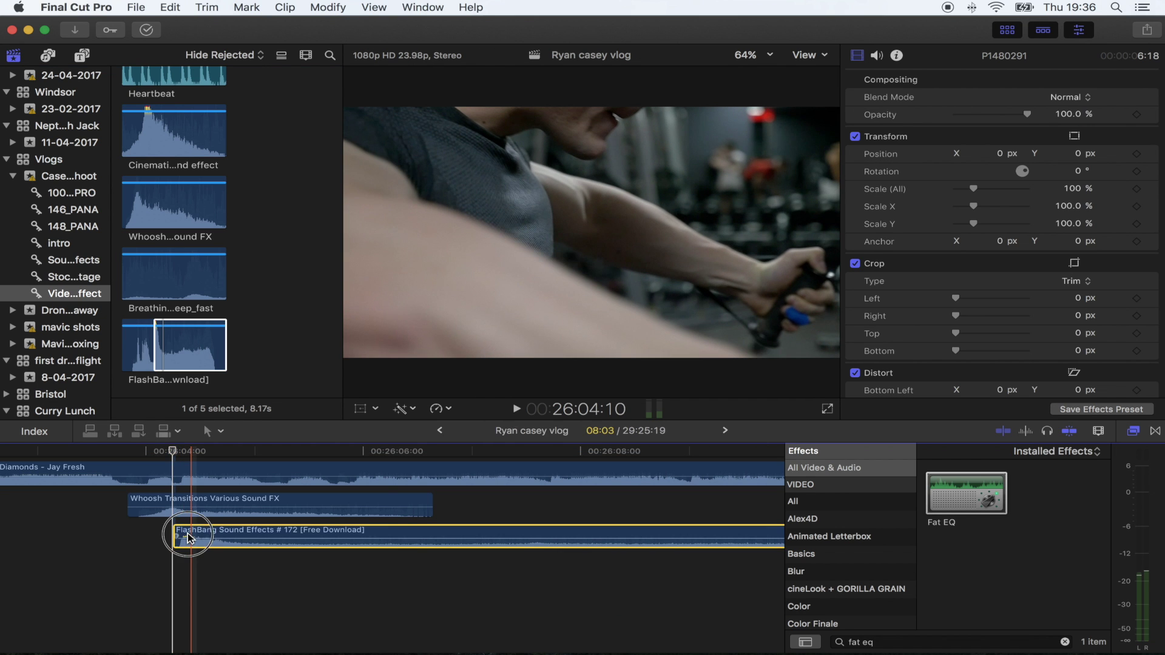
{"action": "left_click_drag", "start_coordinate": [185, 538], "coordinate": [174, 538]}
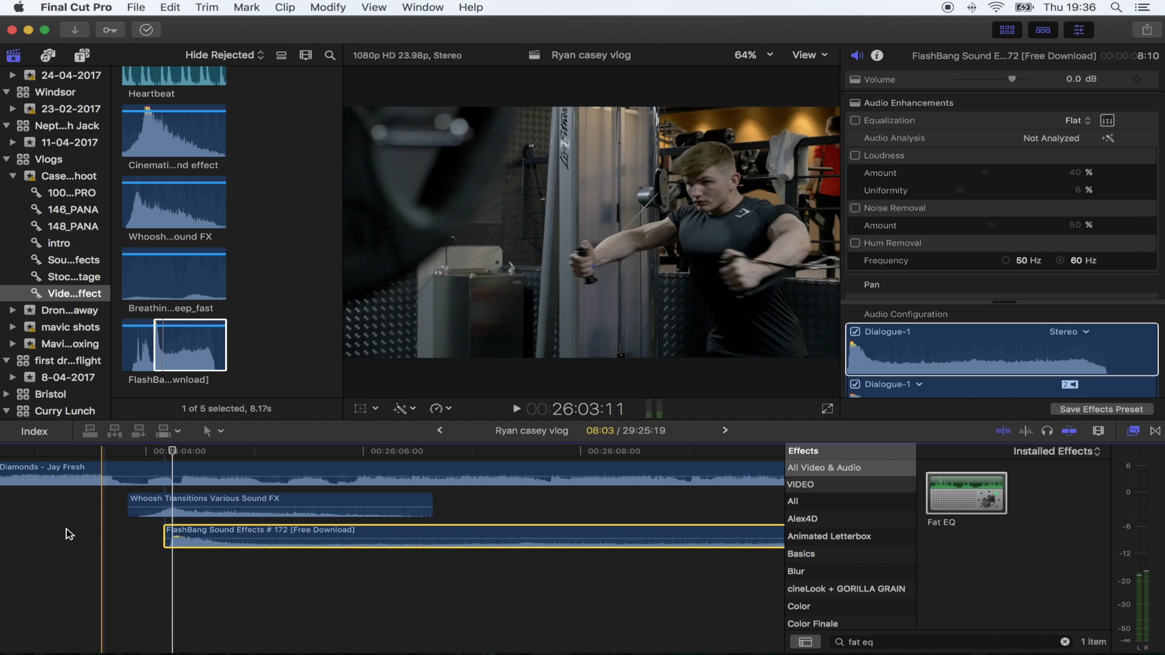
{"action": "key", "text": "space"}
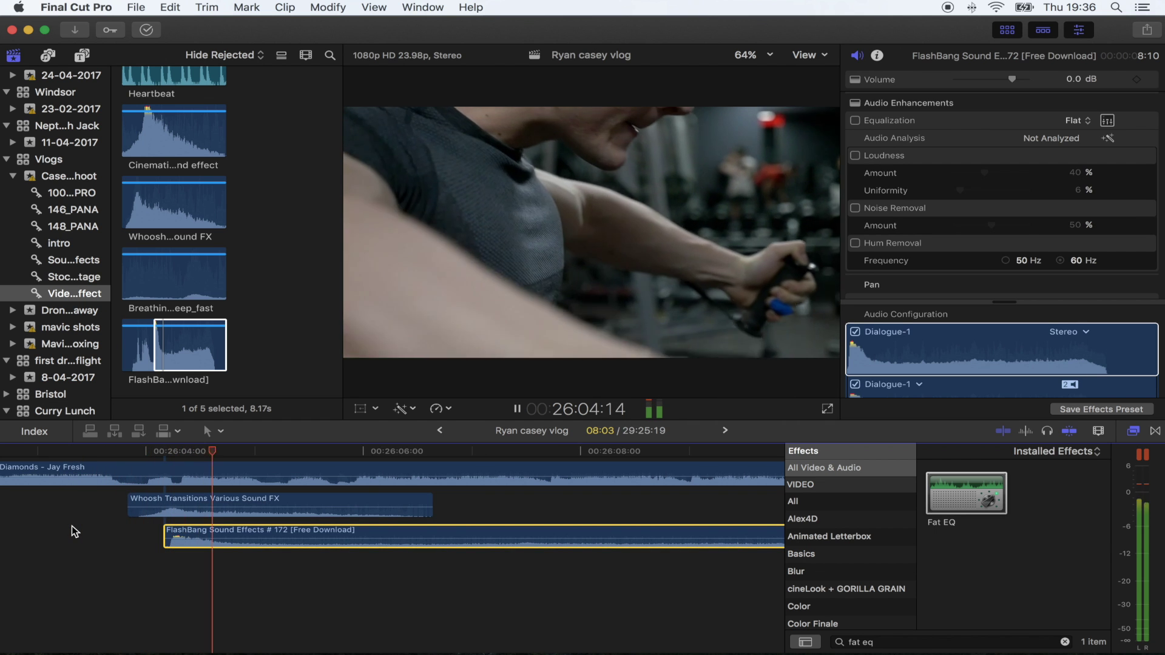
{"action": "key", "text": "space"}
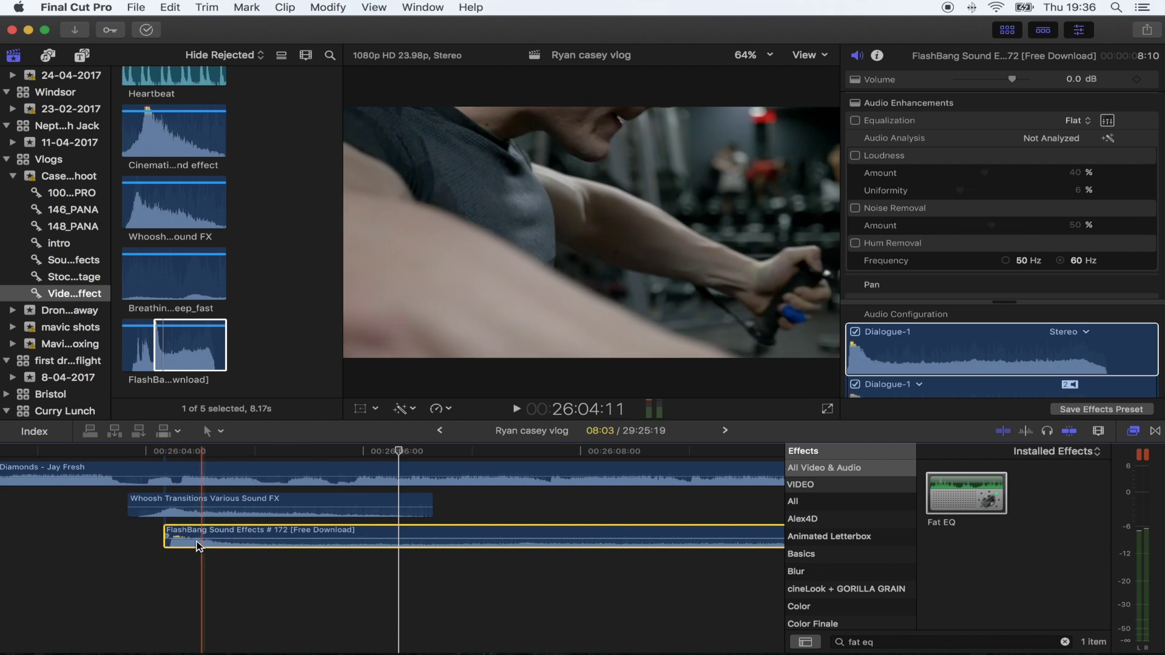
{"action": "mouse_move", "coordinate": [169, 538]}
{"action": "left_mouse_down"}
{"action": "mouse_move", "coordinate": [203, 540]}
{"action": "mouse_move", "coordinate": [161, 546]}
{"action": "left_mouse_up"}
{"action": "key", "text": "space"}
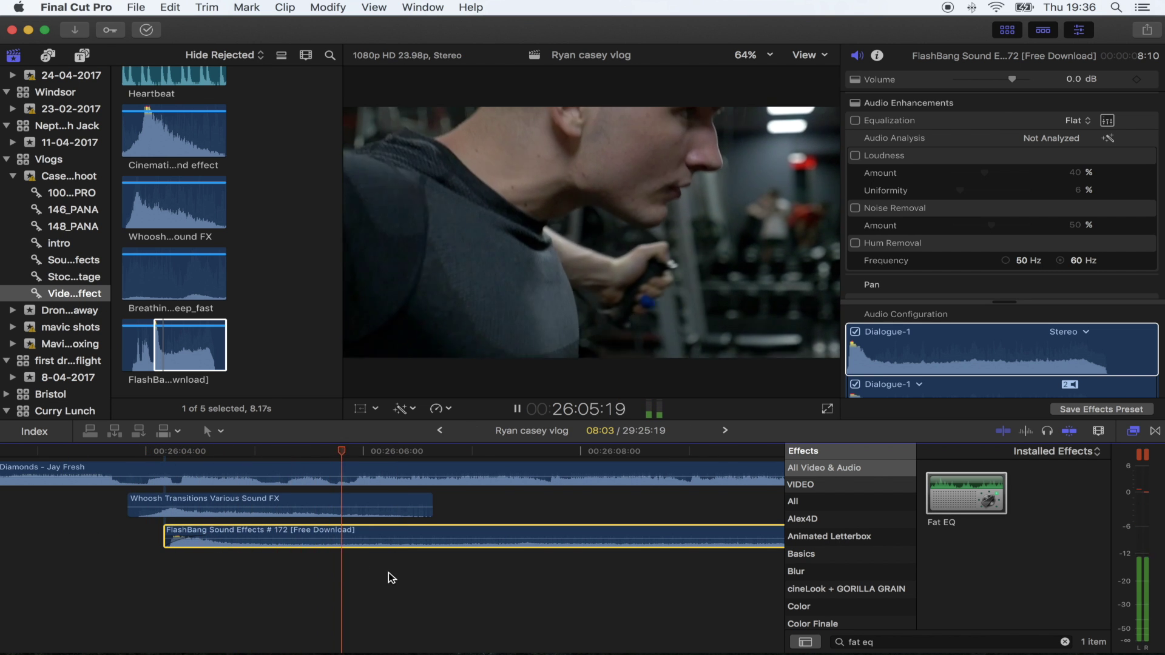
Audition Cinematic Whoosh Impact and connect a 2.89-second section of it beneath the music at 26:09:12, near the end of P1480291
{"action": "scroll", "coordinate": [390, 576], "scroll_direction": "up", "scroll_amount": 3}
{"action": "scroll", "coordinate": [391, 575], "scroll_direction": "up", "scroll_amount": 2}
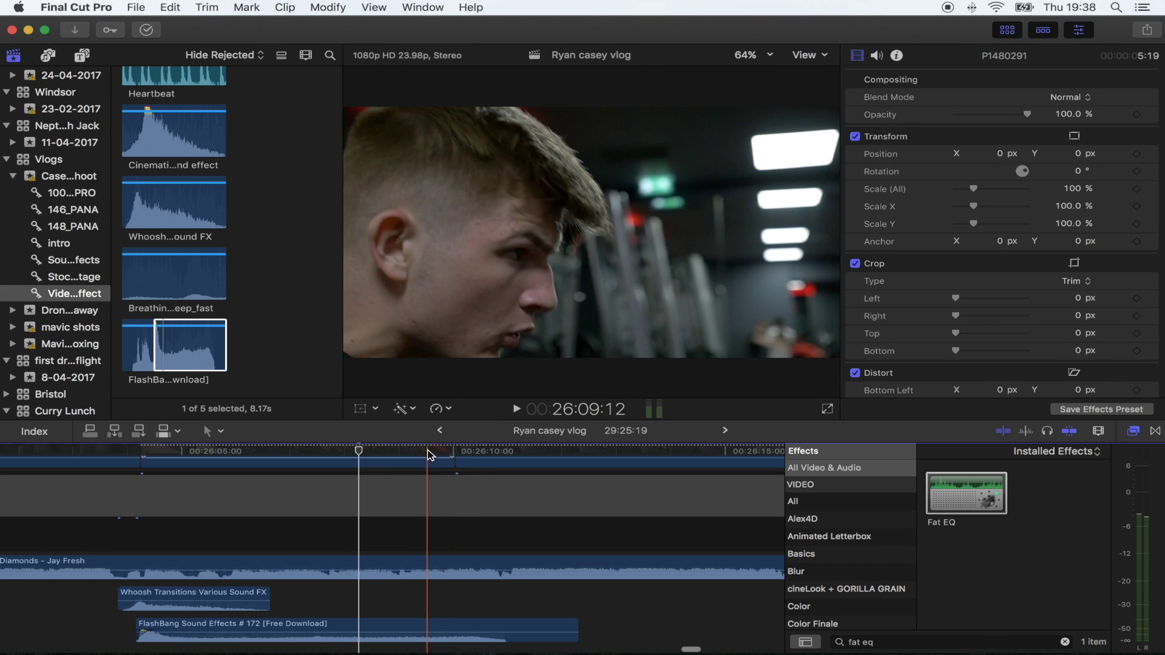
{"action": "left_click", "coordinate": [428, 453]}
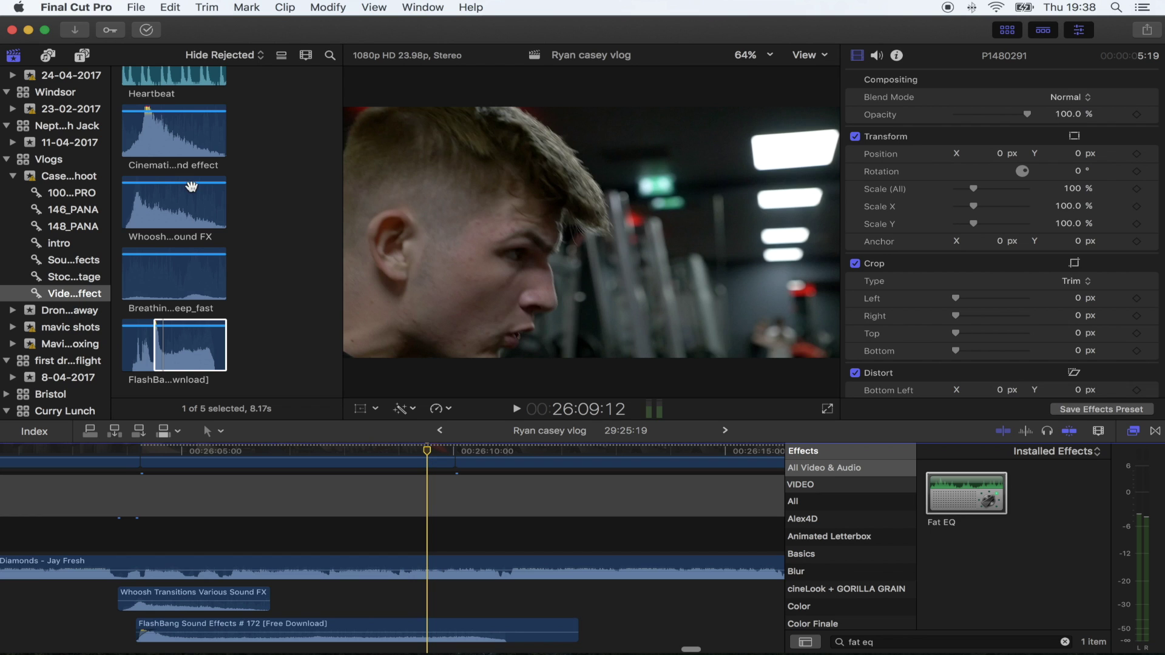
{"action": "key", "text": "super+1"}
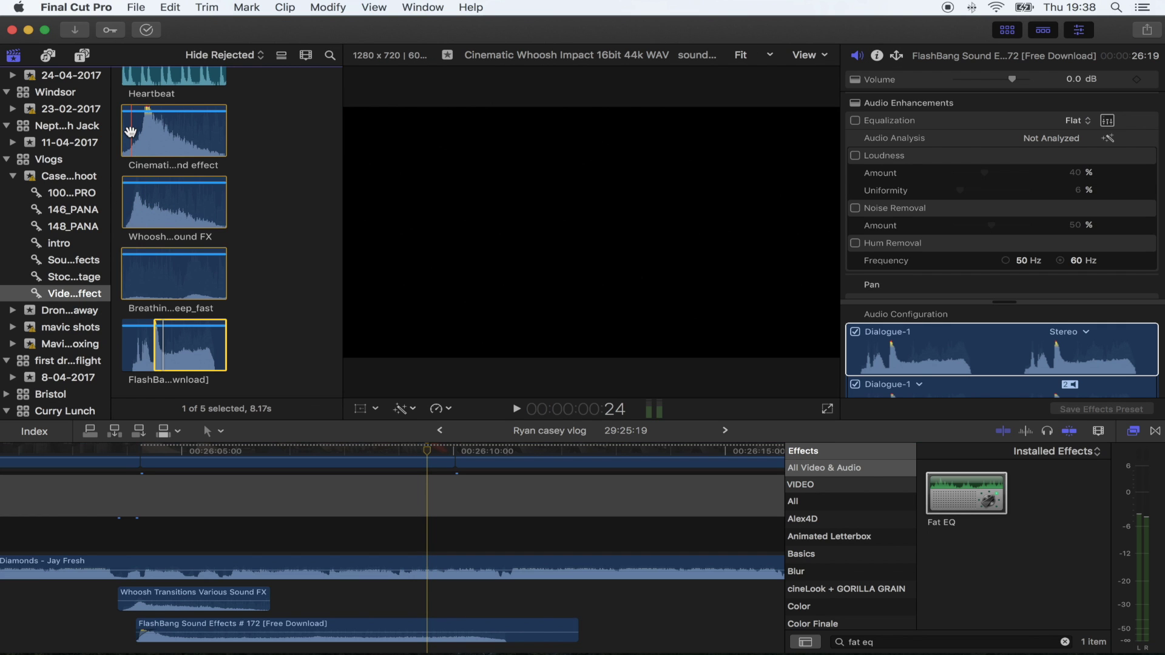
{"action": "left_click", "coordinate": [136, 140]}
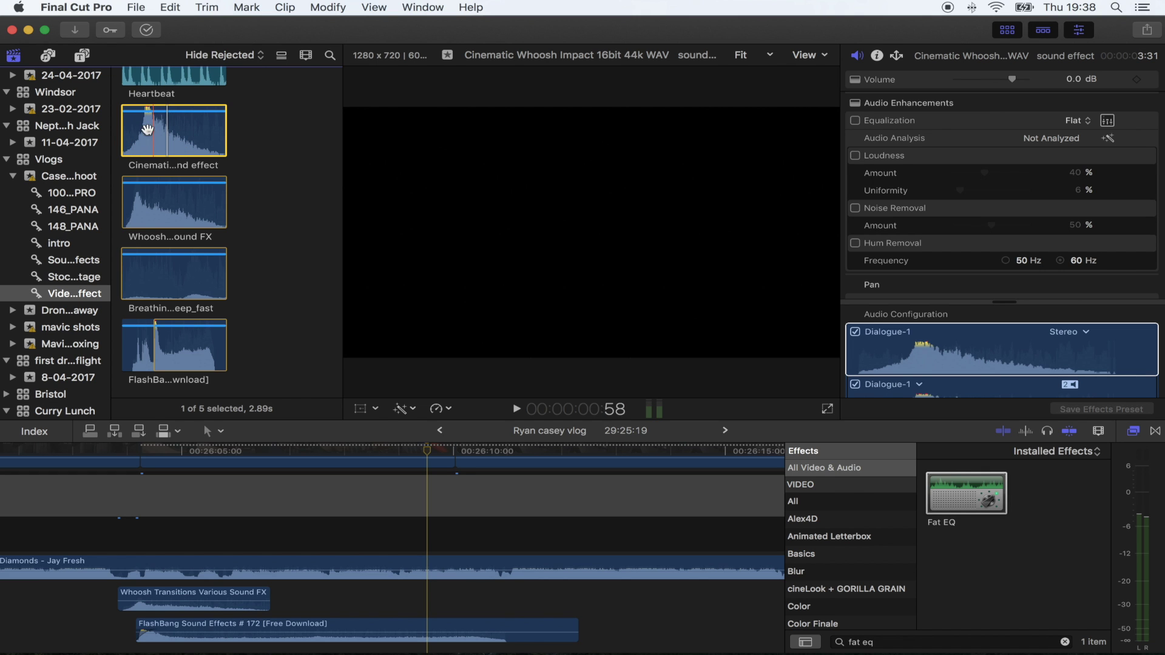
{"action": "left_click", "coordinate": [430, 469]}
{"action": "scroll", "coordinate": [437, 476], "scroll_direction": "up", "scroll_amount": 2}
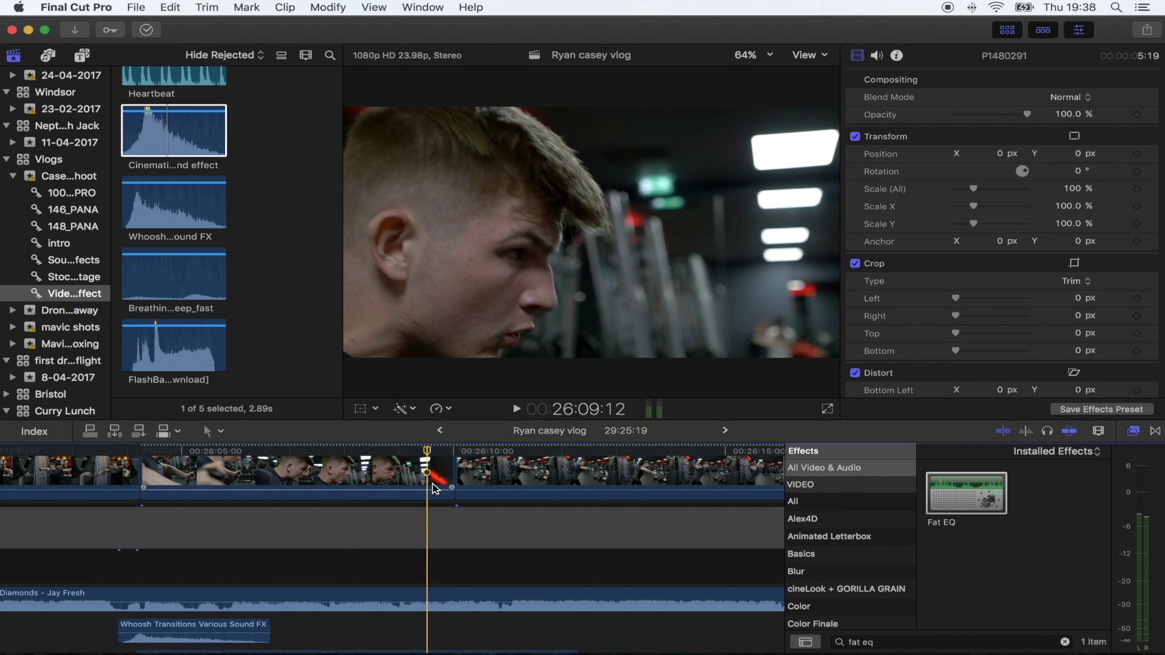
{"action": "scroll", "coordinate": [434, 491], "scroll_direction": "down", "scroll_amount": 3}
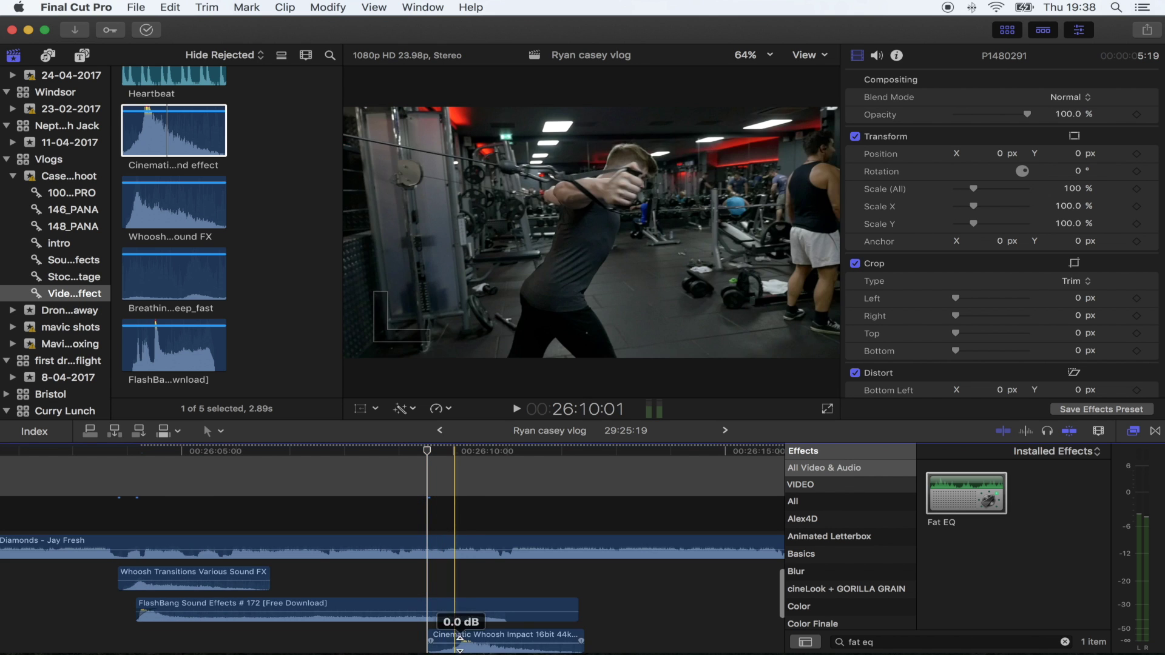
Slide the Cinematic Whoosh Impact clip earlier so its peak meets the cut into P1480292, and play it back
{"action": "left_click_drag", "start_coordinate": [468, 642], "coordinate": [460, 577]}
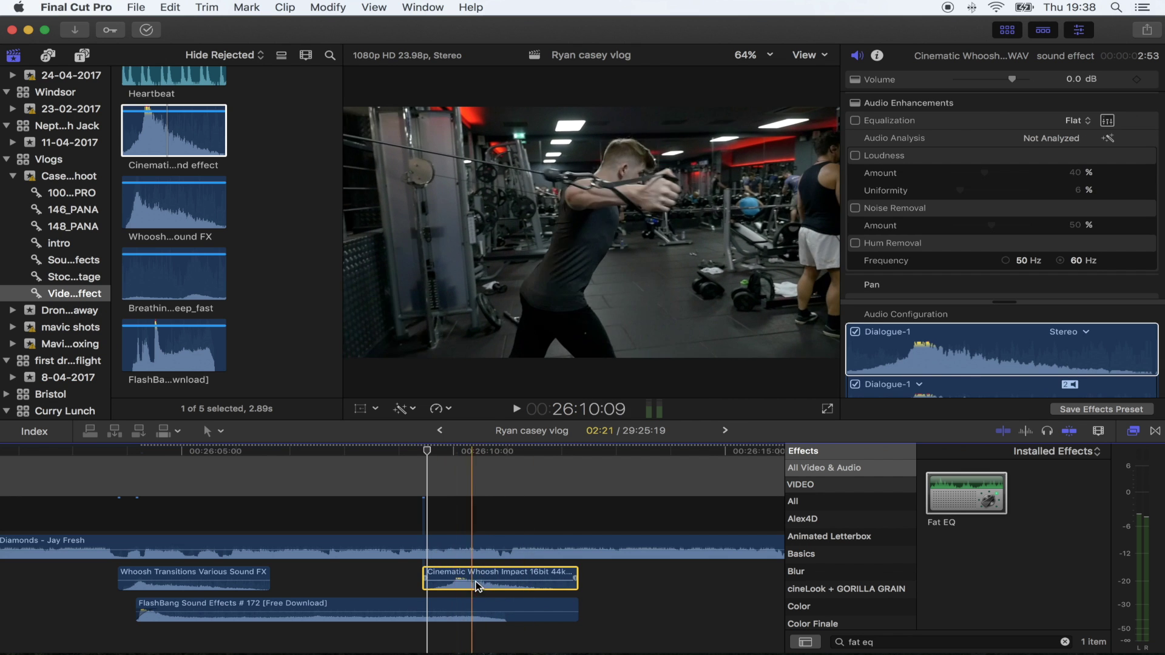
{"action": "scroll", "coordinate": [460, 584], "scroll_direction": "up", "scroll_amount": 2}
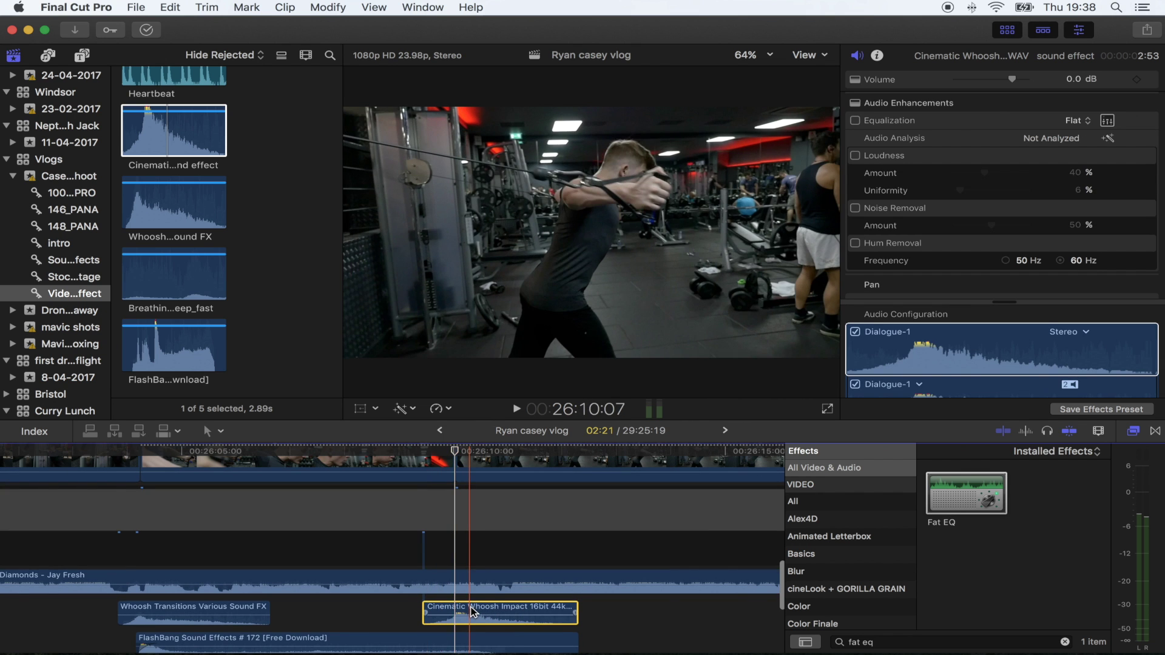
{"action": "left_click_drag", "start_coordinate": [469, 613], "coordinate": [455, 614]}
{"action": "key", "text": "space"}
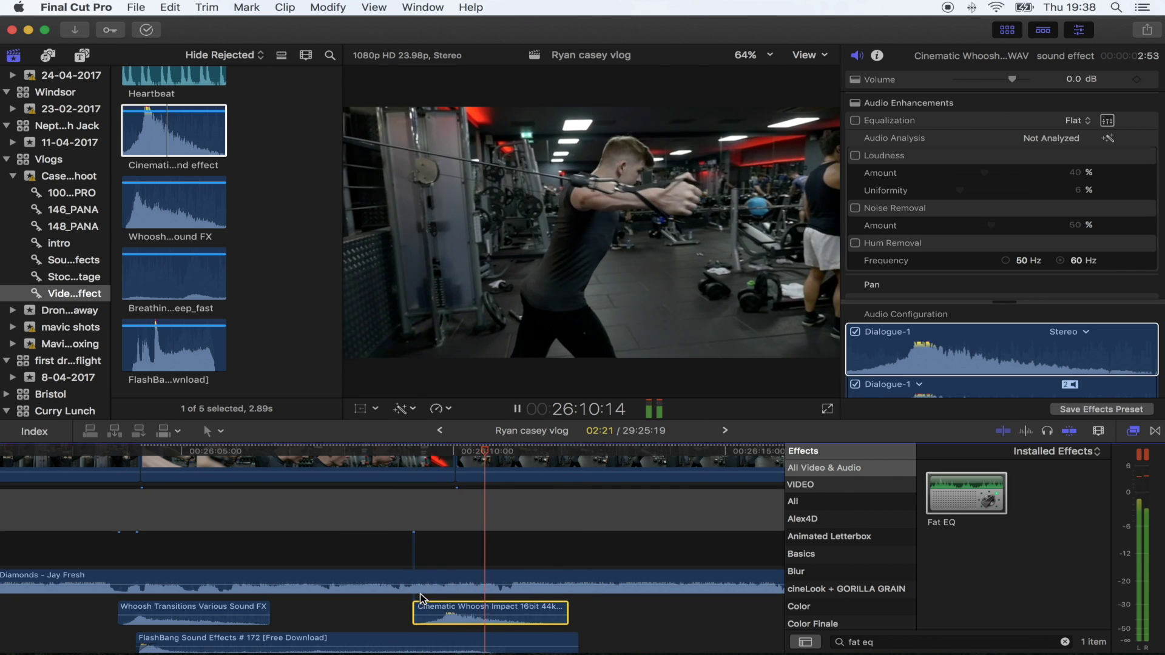
{"action": "left_click", "coordinate": [384, 614]}
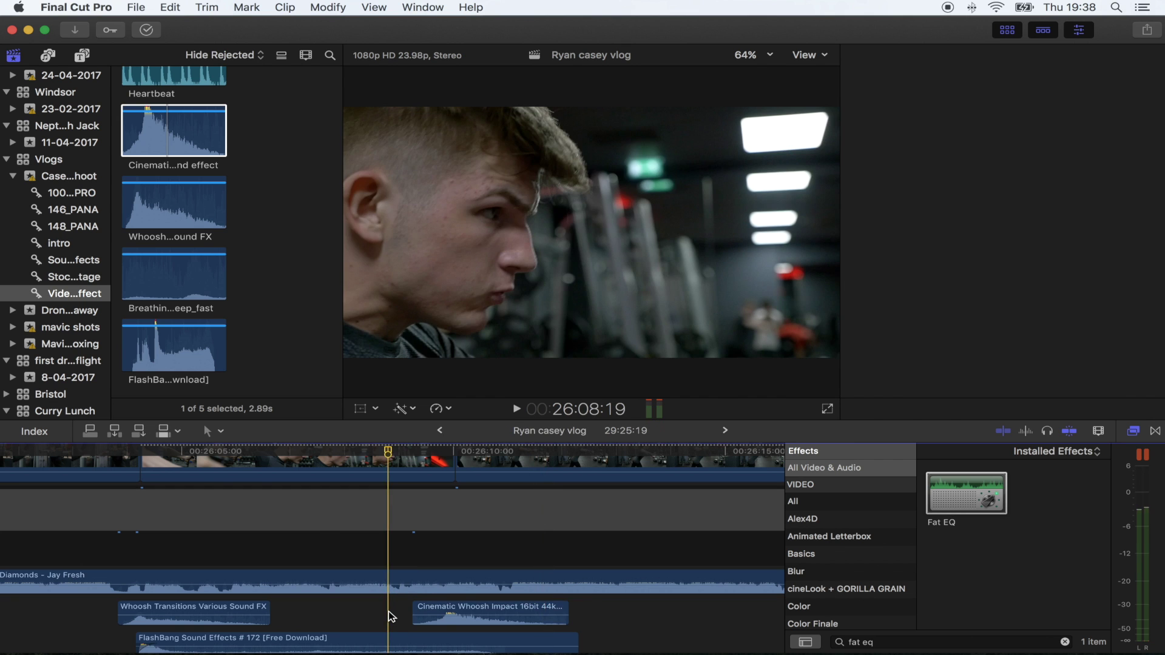
Scrub back through P1480291 to 26:05:14 to review the section between the two whoosh sounds
{"action": "scroll", "coordinate": [437, 606], "scroll_direction": "left", "scroll_amount": 5}
{"action": "scroll", "coordinate": [437, 607], "scroll_direction": "down", "scroll_amount": 1}
{"action": "scroll", "coordinate": [485, 600], "scroll_direction": "up", "scroll_amount": 2}
{"action": "scroll", "coordinate": [485, 601], "scroll_direction": "down", "scroll_amount": 4}
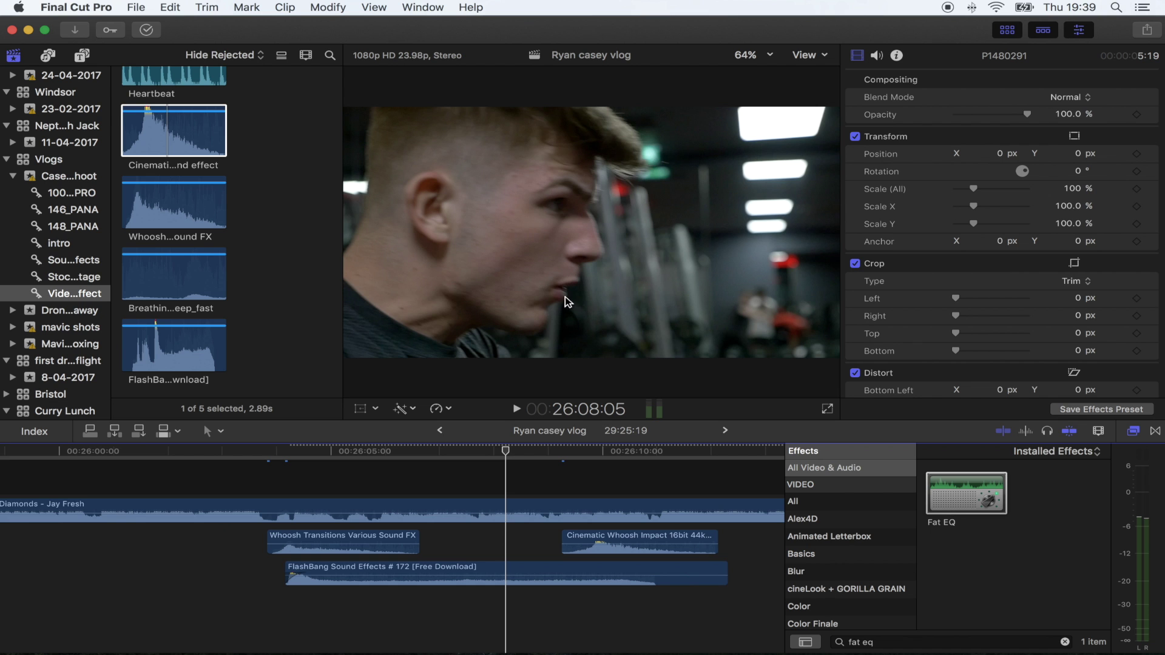
{"action": "left_click_drag", "start_coordinate": [507, 452], "coordinate": [365, 463]}
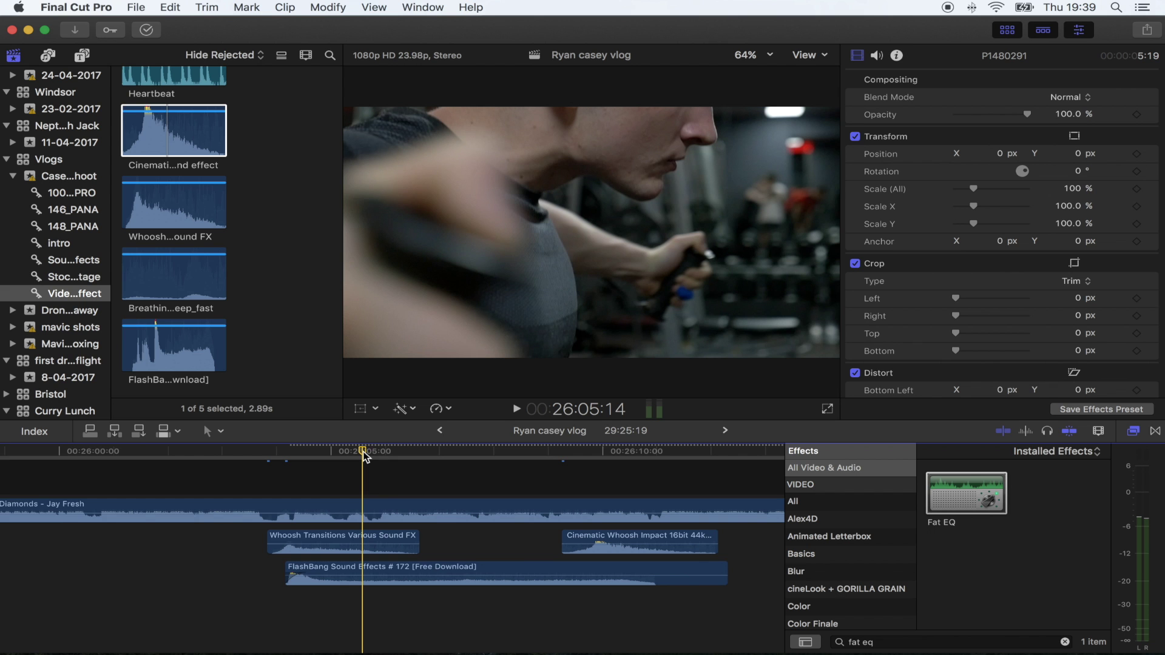
{"action": "mouse_move", "coordinate": [365, 453]}
{"action": "left_mouse_down"}
{"action": "mouse_move", "coordinate": [403, 455]}
{"action": "mouse_move", "coordinate": [318, 455]}
{"action": "mouse_move", "coordinate": [369, 451]}
{"action": "left_mouse_up"}
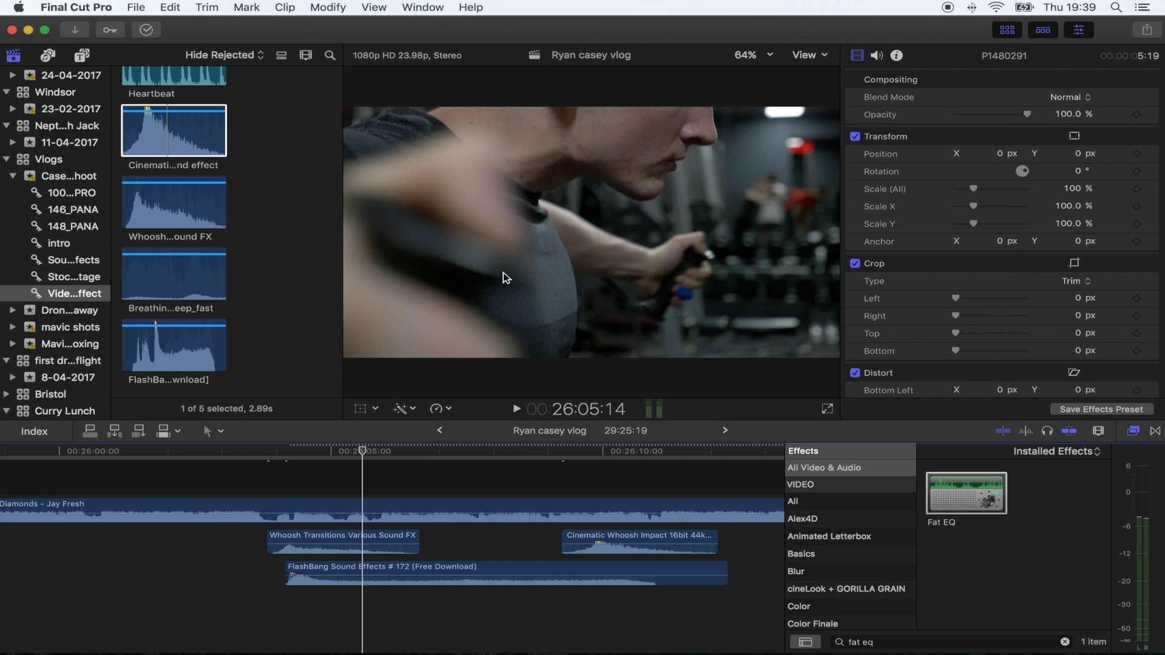
Connect the 5.34-second Heartbeat sound from the browser to the timeline, beneath the FlashBang clip
{"action": "scroll", "coordinate": [243, 241], "scroll_direction": "up", "scroll_amount": 1}
{"action": "left_click", "coordinate": [130, 82]}
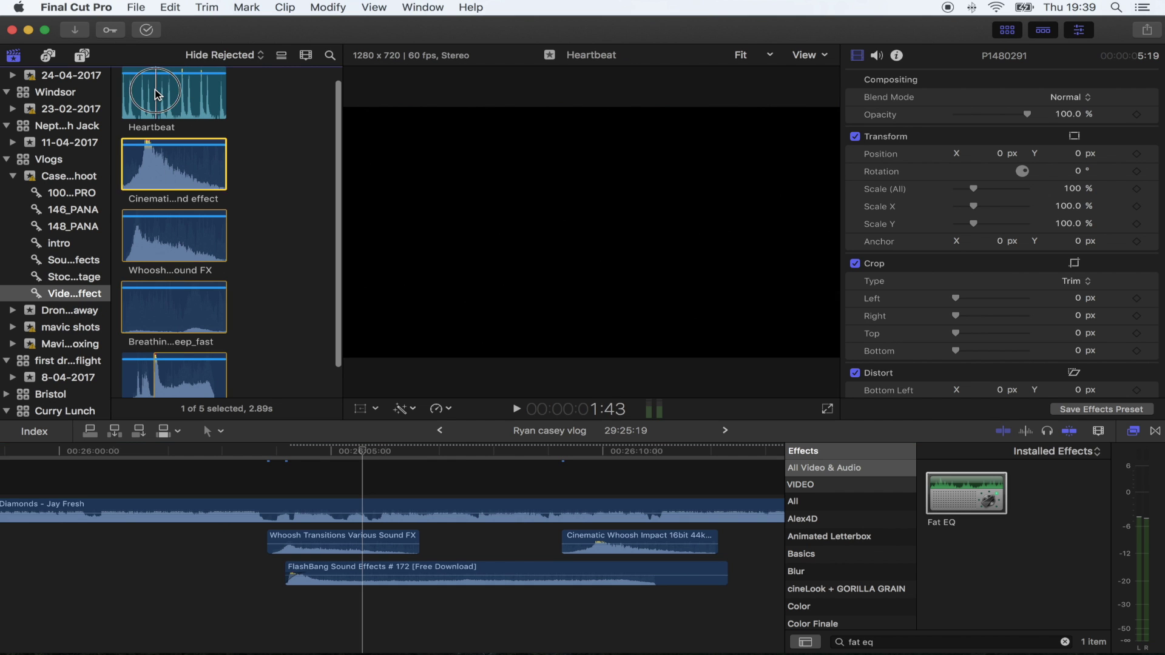
{"action": "left_click", "coordinate": [268, 596]}
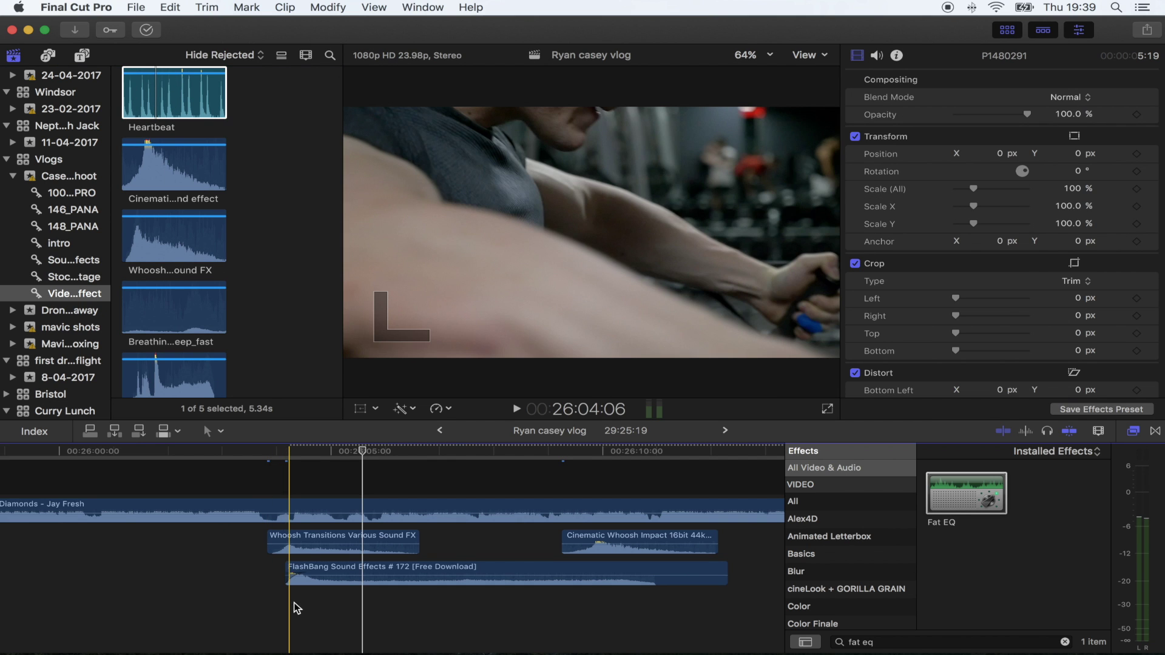
{"action": "key", "text": "q"}
Fit the Heartbeat clip under P1480291 so it starts shortly before 26:05:00 and ends at the cut into P1480292
{"action": "left_click_drag", "start_coordinate": [340, 603], "coordinate": [377, 599]}
{"action": "left_click_drag", "start_coordinate": [611, 615], "coordinate": [604, 613]}
{"action": "left_click", "coordinate": [354, 599]}
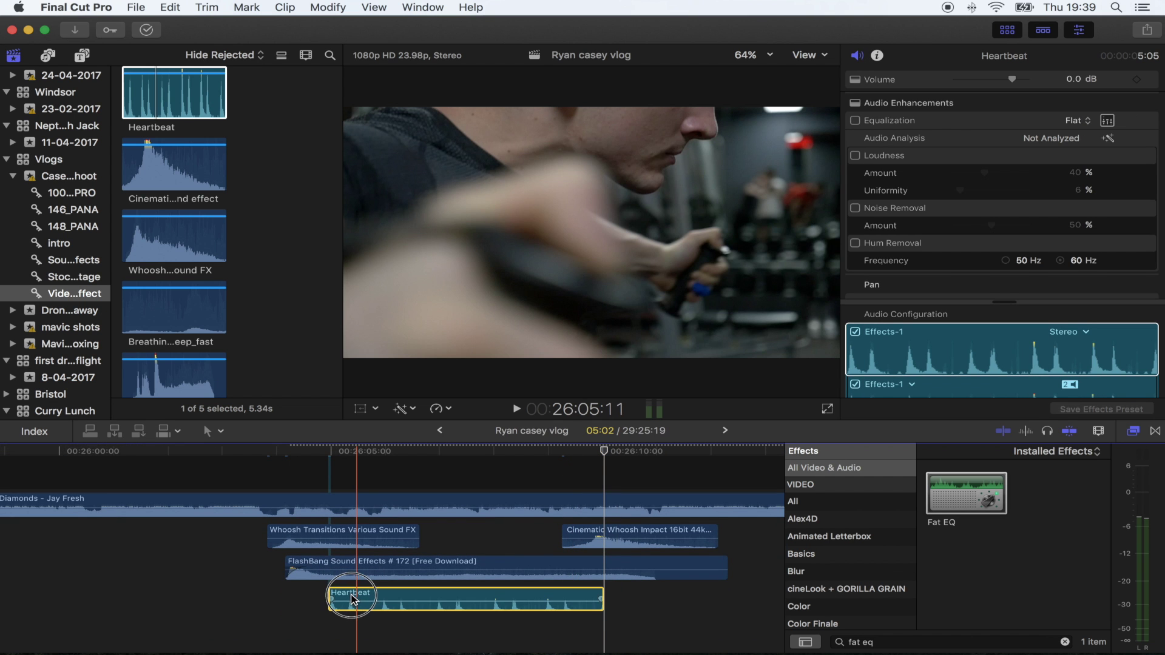
{"action": "left_click_drag", "start_coordinate": [349, 599], "coordinate": [339, 600]}
{"action": "left_click_drag", "start_coordinate": [602, 598], "coordinate": [604, 598]}
Connect a 0.97-second section of Breathing_deep_fast beneath the music at about 26:08:00, ahead of the Cinematic Whoosh Impact clip
{"action": "left_click", "coordinate": [490, 537]}
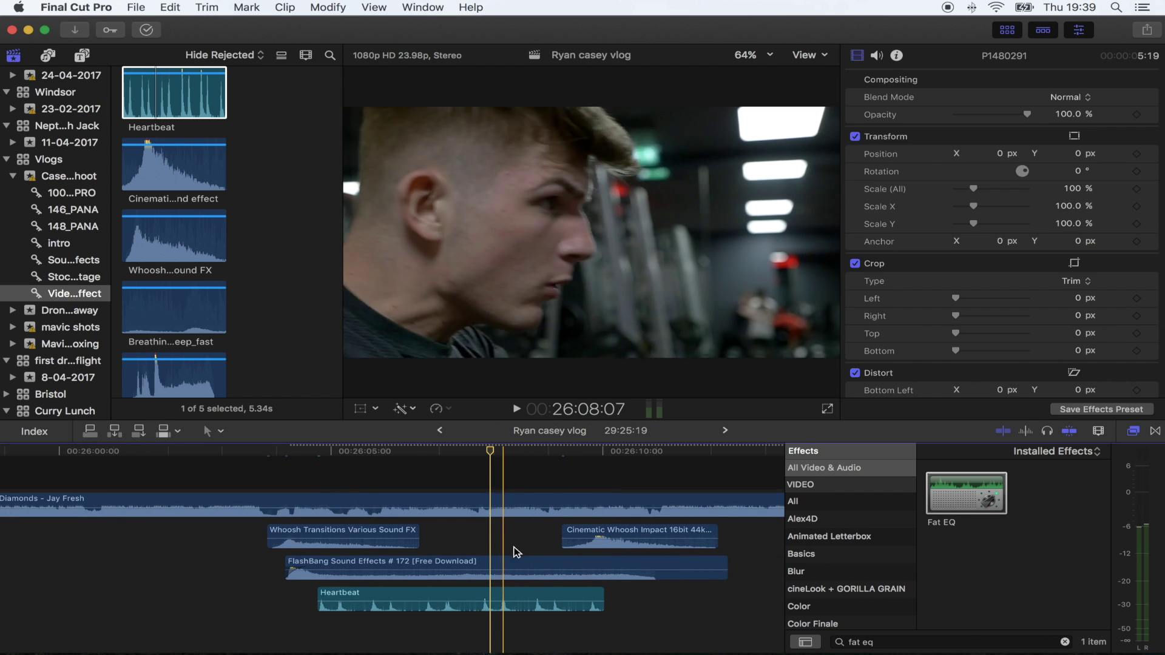
{"action": "scroll", "coordinate": [281, 245], "scroll_direction": "down", "scroll_amount": 2}
{"action": "left_click_drag", "start_coordinate": [162, 296], "coordinate": [521, 549]}
{"action": "left_click", "coordinate": [498, 452]}
{"action": "left_click_drag", "start_coordinate": [503, 455], "coordinate": [542, 455]}
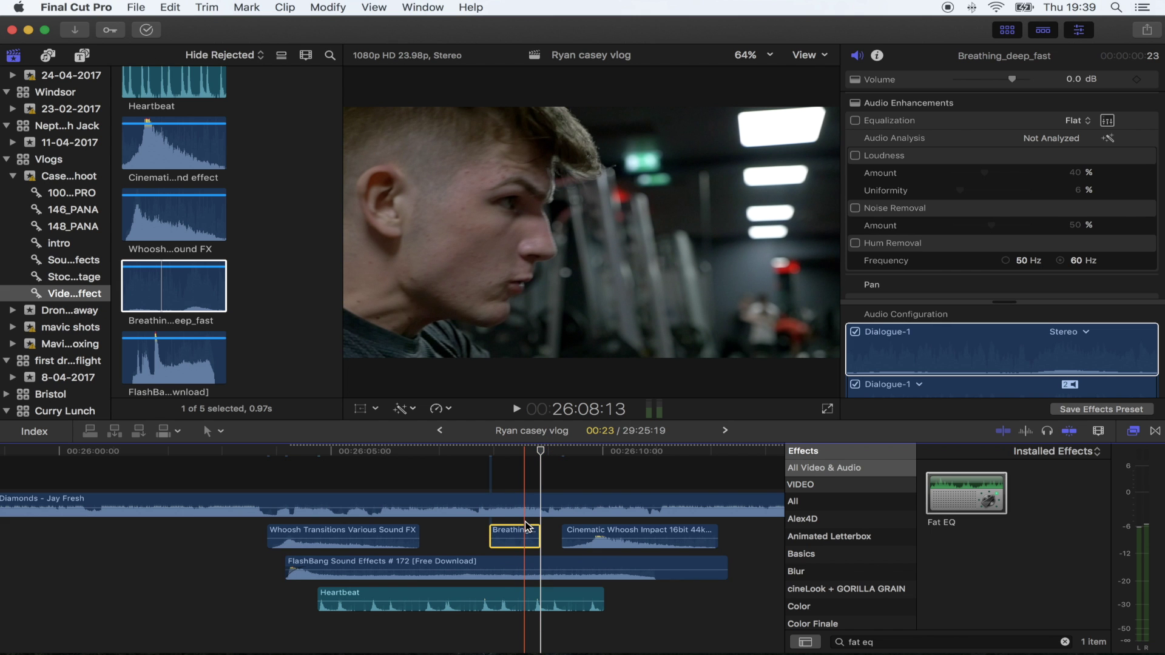
Slide the Breathing_deep_fast clip slightly later to start at about 26:08:04, and play back the timing
{"action": "key", "text": "super+equal"}
{"action": "left_click_drag", "start_coordinate": [512, 534], "coordinate": [555, 539]}
{"action": "left_click_drag", "start_coordinate": [555, 539], "coordinate": [531, 536]}
{"action": "key", "text": "space"}
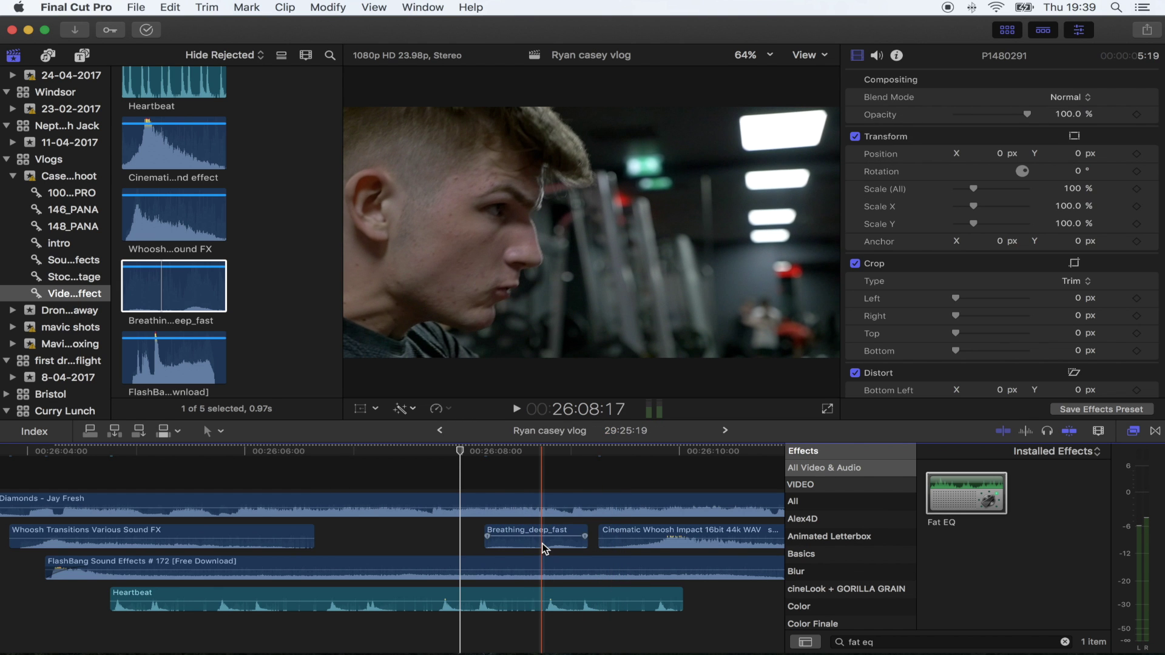
Raise the Breathing_deep_fast clip's volume to 12 dB, set its equalization to Loudness, and play it back
{"action": "left_click", "coordinate": [544, 547]}
{"action": "left_click", "coordinate": [544, 462]}
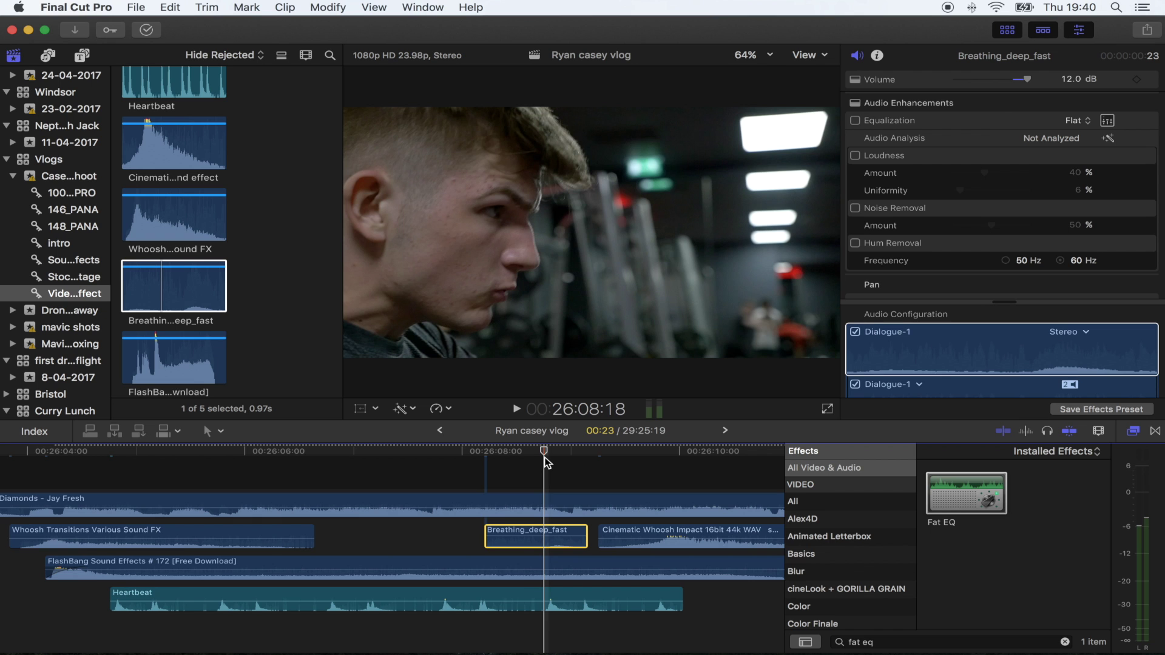
{"action": "left_click", "coordinate": [1074, 122]}
{"action": "left_click", "coordinate": [1096, 160]}
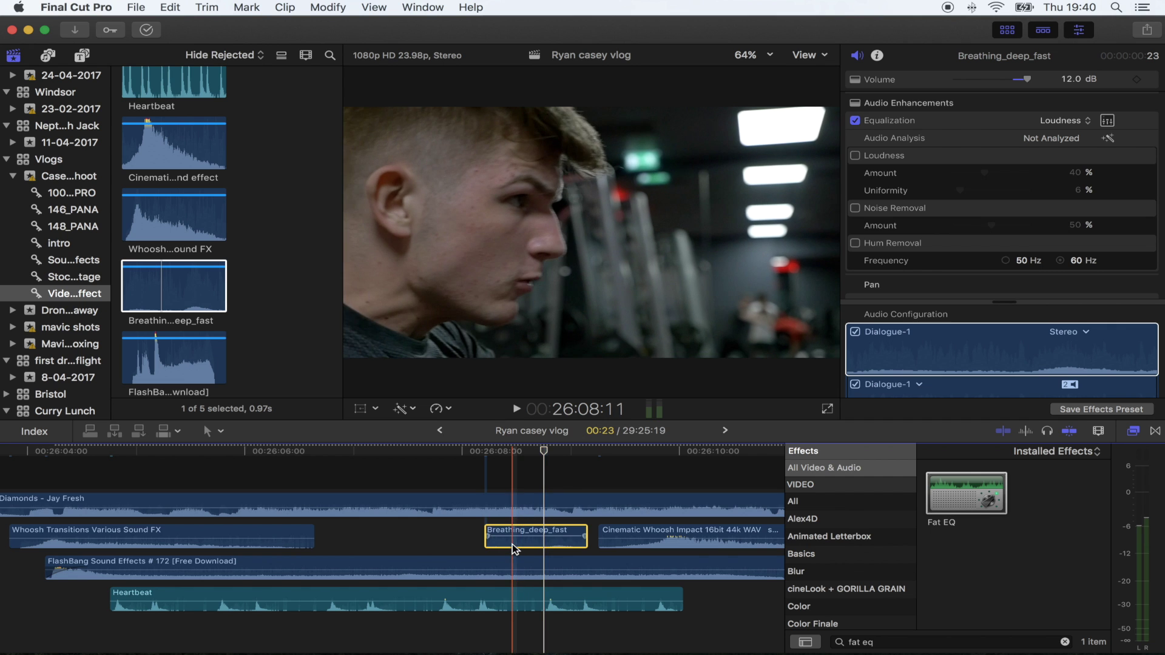
{"action": "key", "text": "space"}
{"action": "key", "text": "space"}
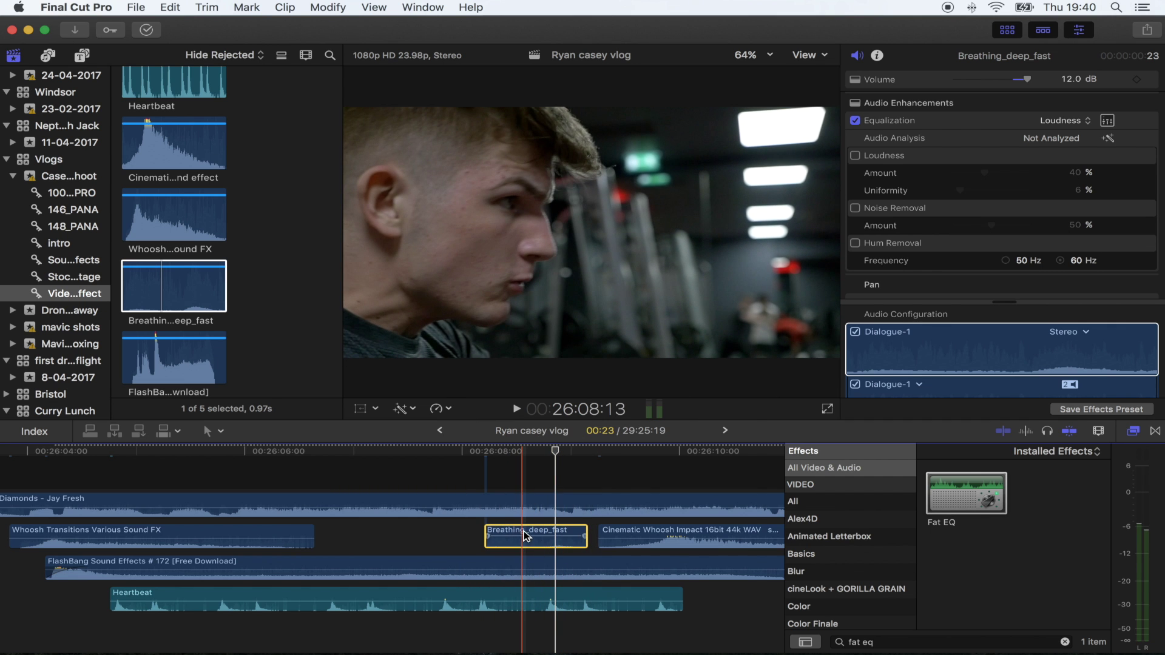
Convert the Breathing_deep_fast clip into a compound clip, keeping the suggested name and event
{"action": "right_click", "coordinate": [525, 535]}
{"action": "left_click", "coordinate": [561, 389]}
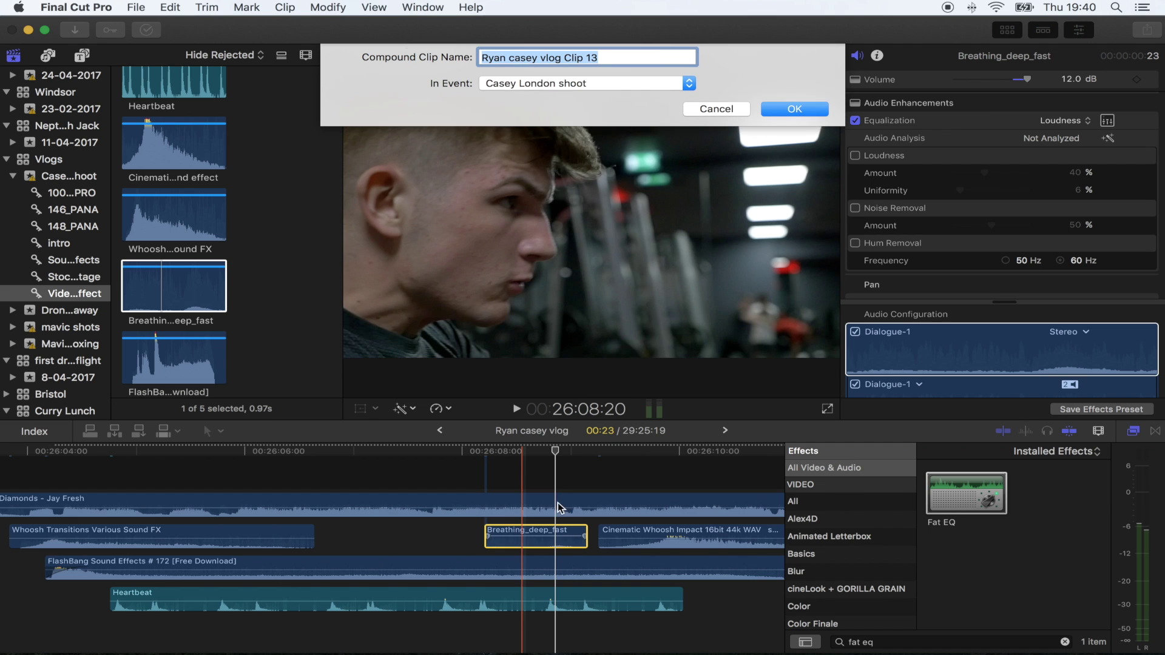
{"action": "left_click", "coordinate": [789, 109]}
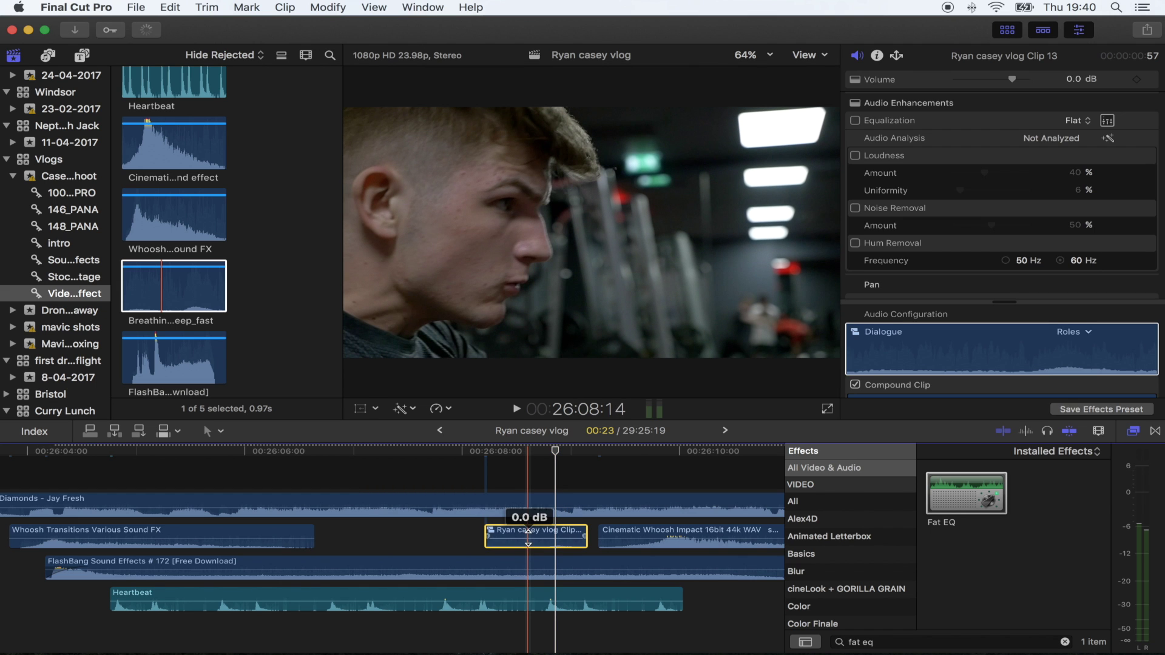
Raise the breathing compound clip's volume to 12 dB and play back the section around it
{"action": "left_click_drag", "start_coordinate": [527, 533], "coordinate": [530, 530]}
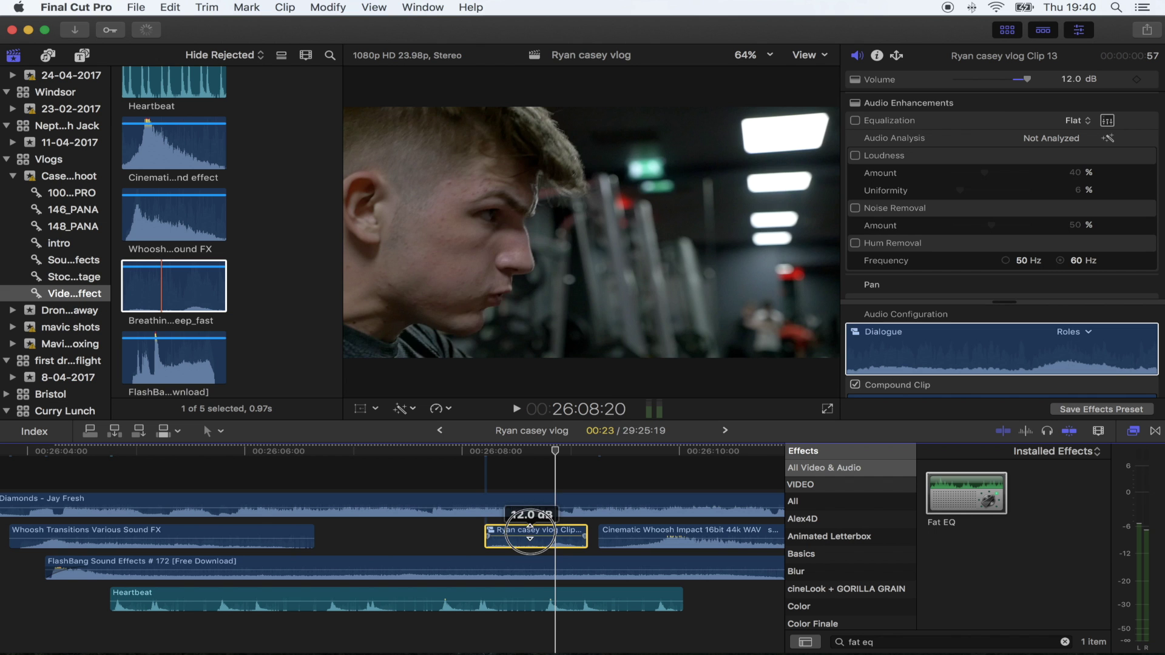
{"action": "key", "text": "space"}
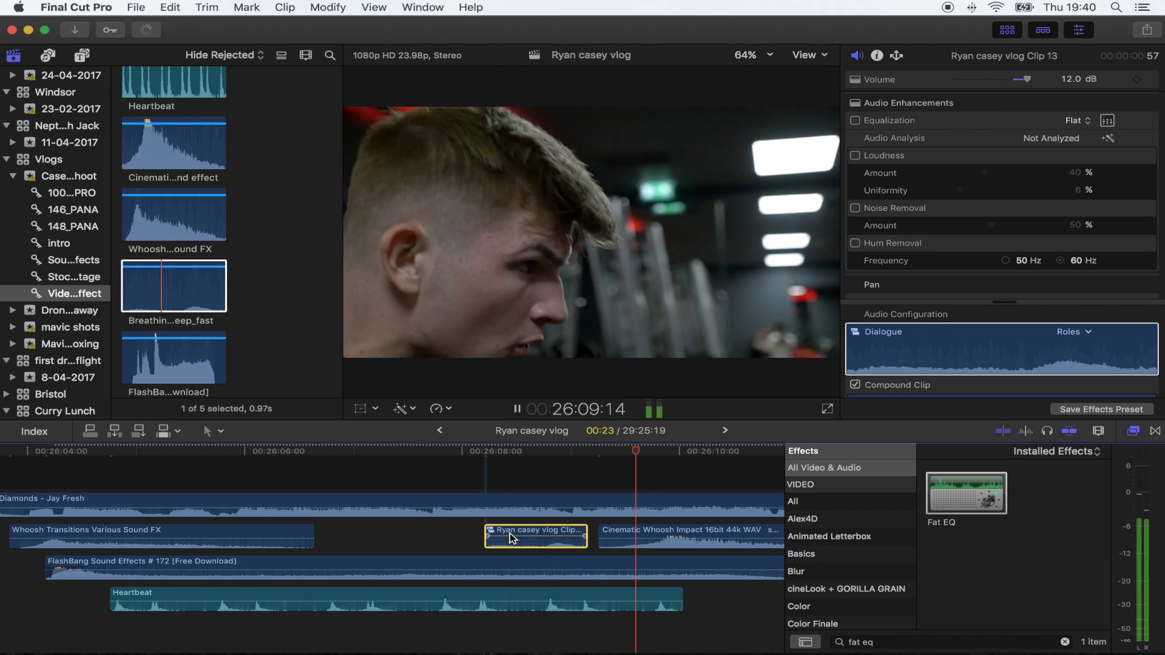
{"action": "left_click", "coordinate": [517, 543]}
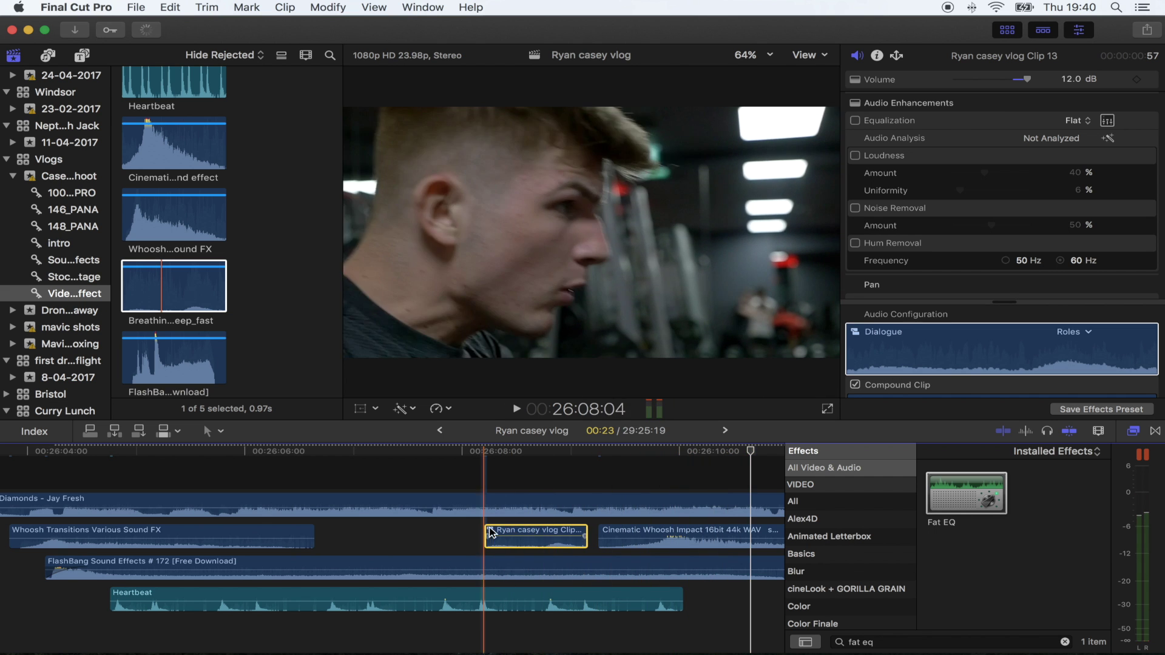
{"action": "key", "text": "space"}
{"action": "left_click", "coordinate": [514, 543]}
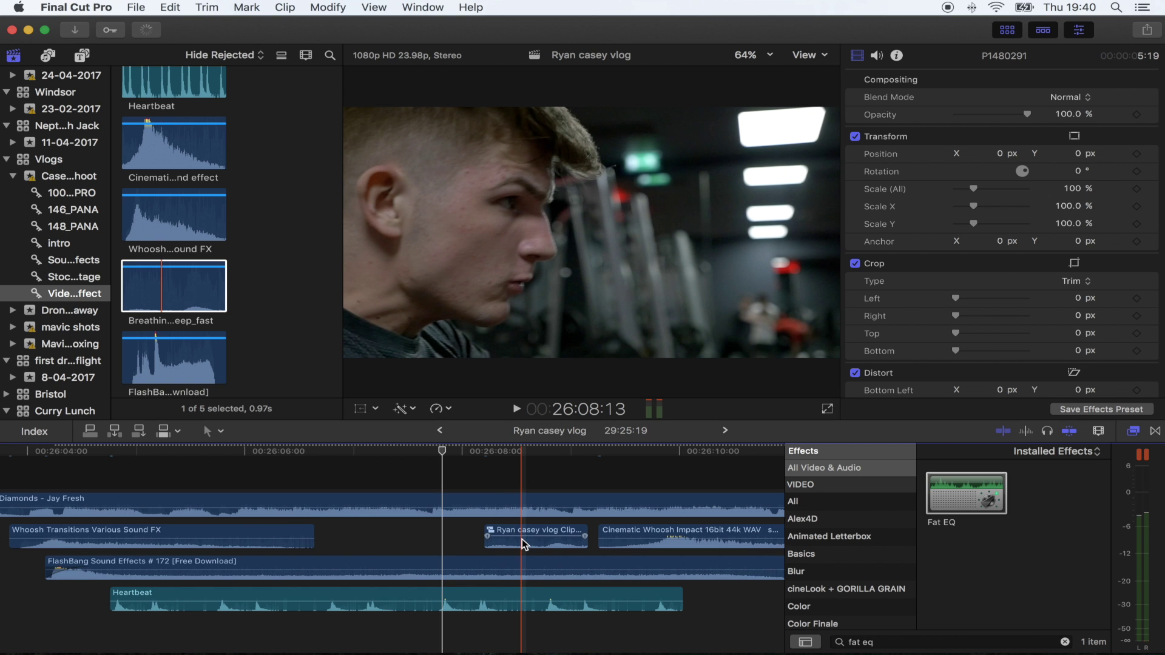
Clear the effects search and apply the Prism effect from the Blur category to P1480291
{"action": "key", "text": "super+minus"}
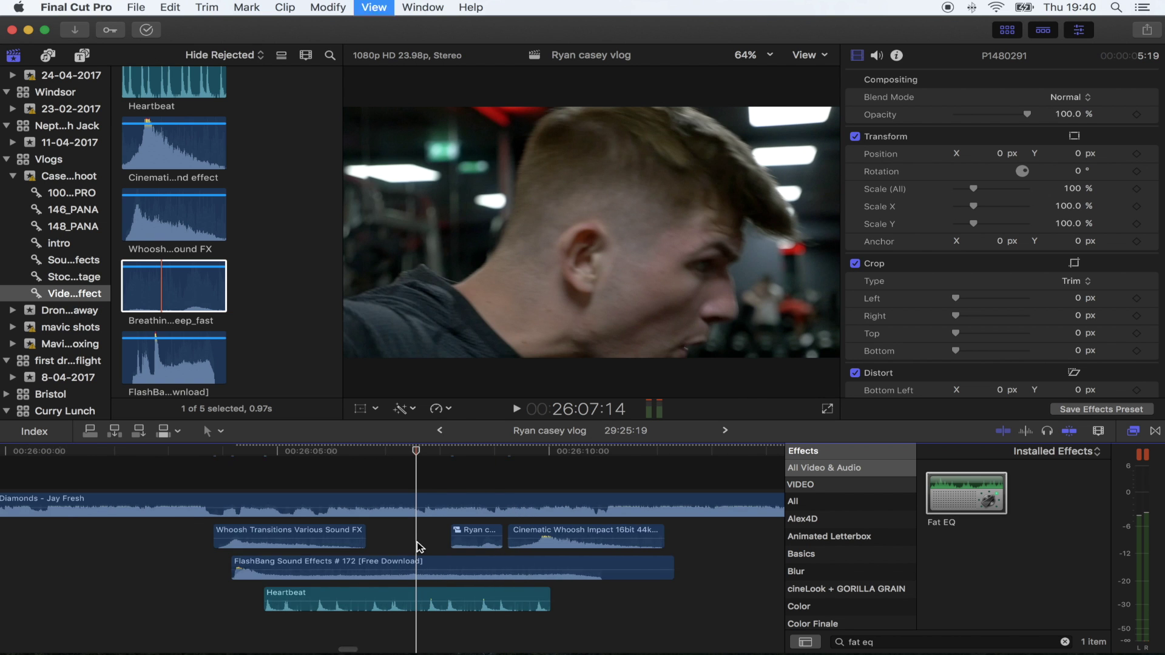
{"action": "key", "text": "super+minus"}
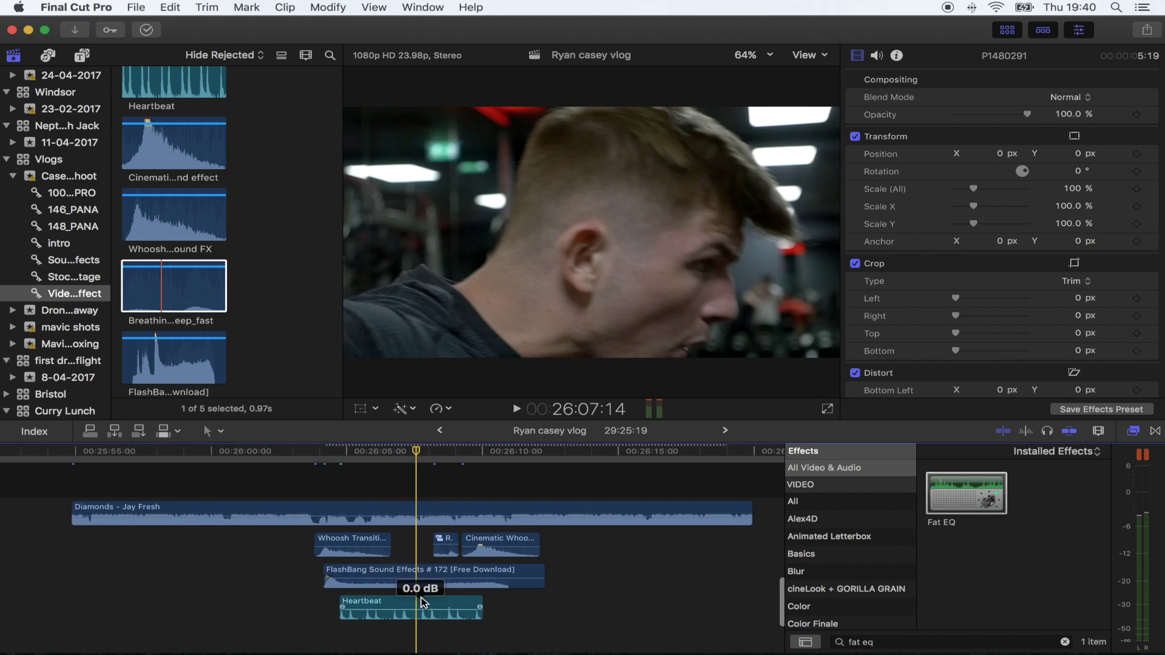
{"action": "scroll", "coordinate": [413, 576], "scroll_direction": "up", "scroll_amount": 5}
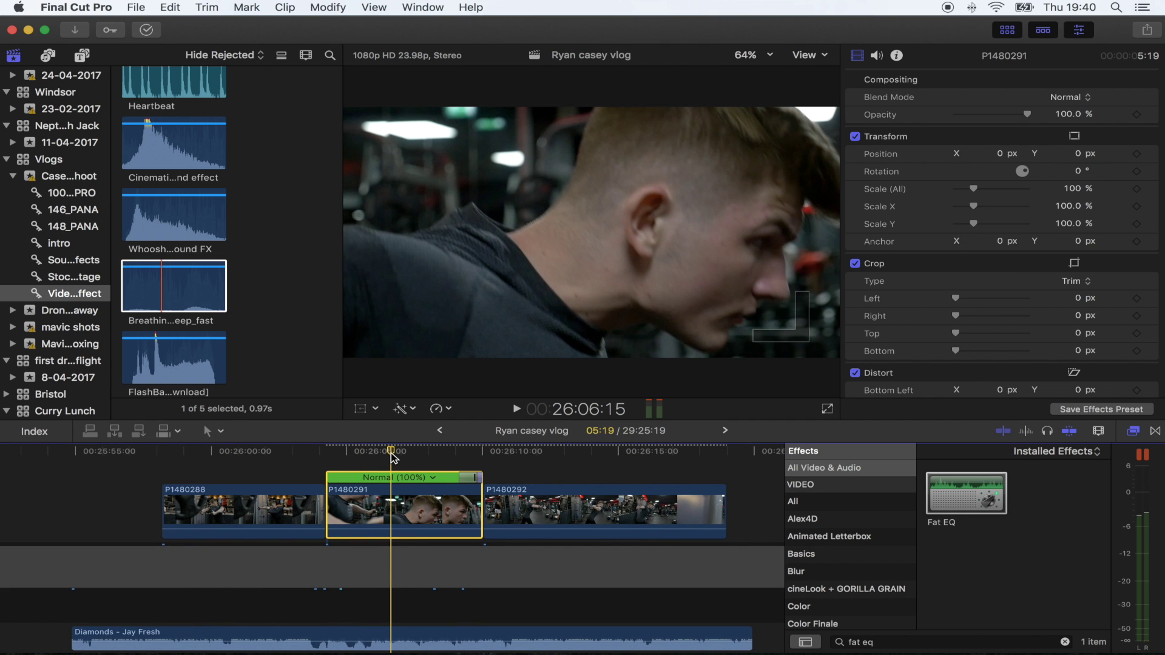
{"action": "left_click", "coordinate": [1065, 642]}
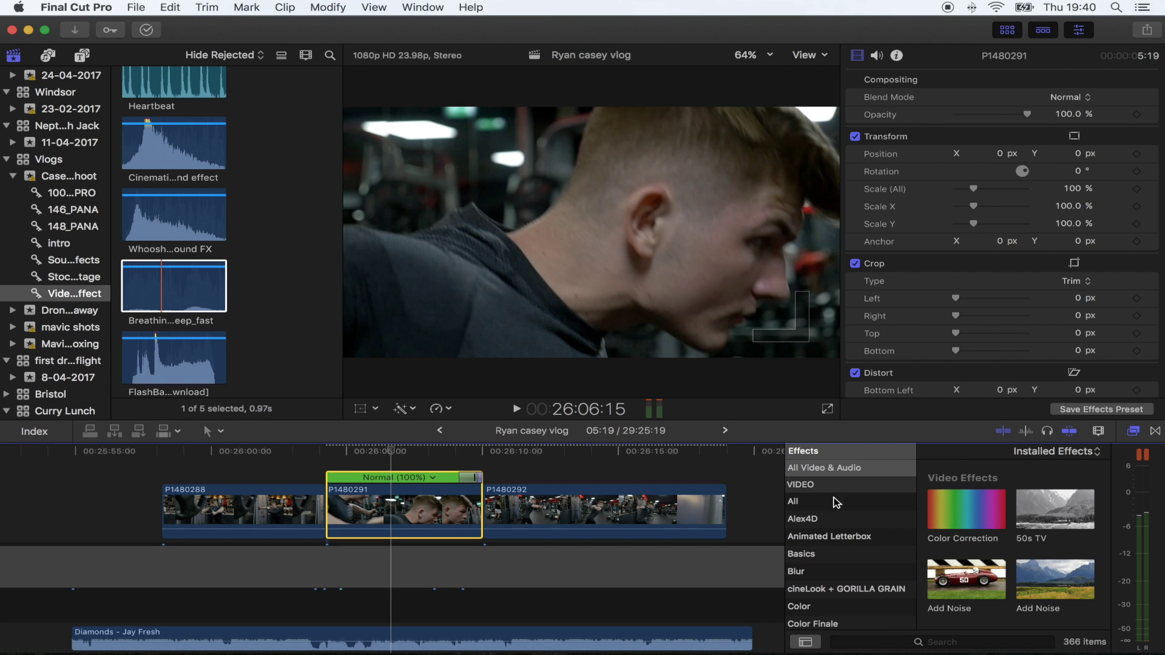
{"action": "left_click", "coordinate": [824, 574]}
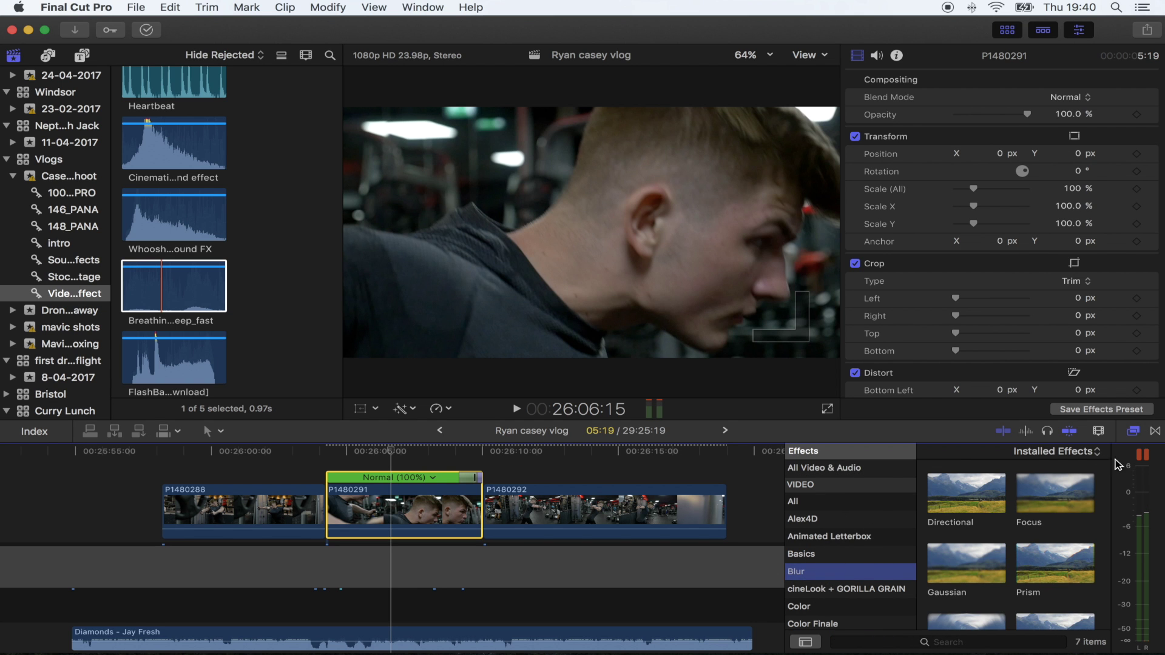
{"action": "left_click_drag", "start_coordinate": [1055, 561], "coordinate": [370, 505]}
{"action": "left_click", "coordinate": [420, 452]}
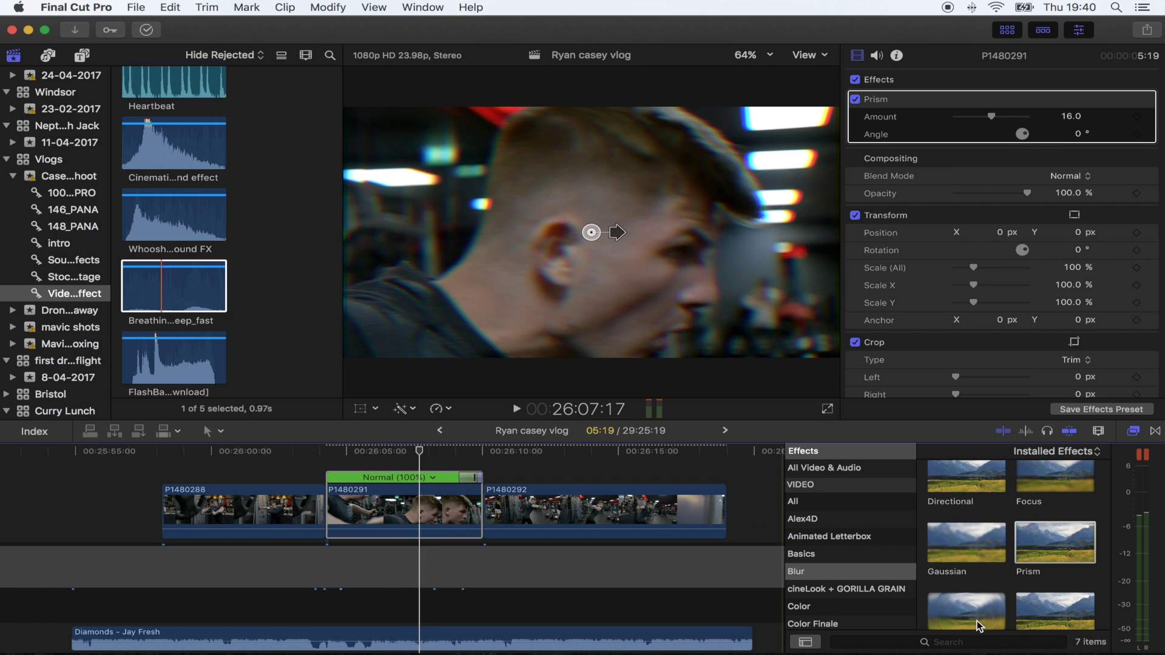
Search all effects for glow and add the Glow video effect to P1480291, previewing it at 26:06:15
{"action": "left_click", "coordinate": [974, 643]}
{"action": "type", "text": "glo"}
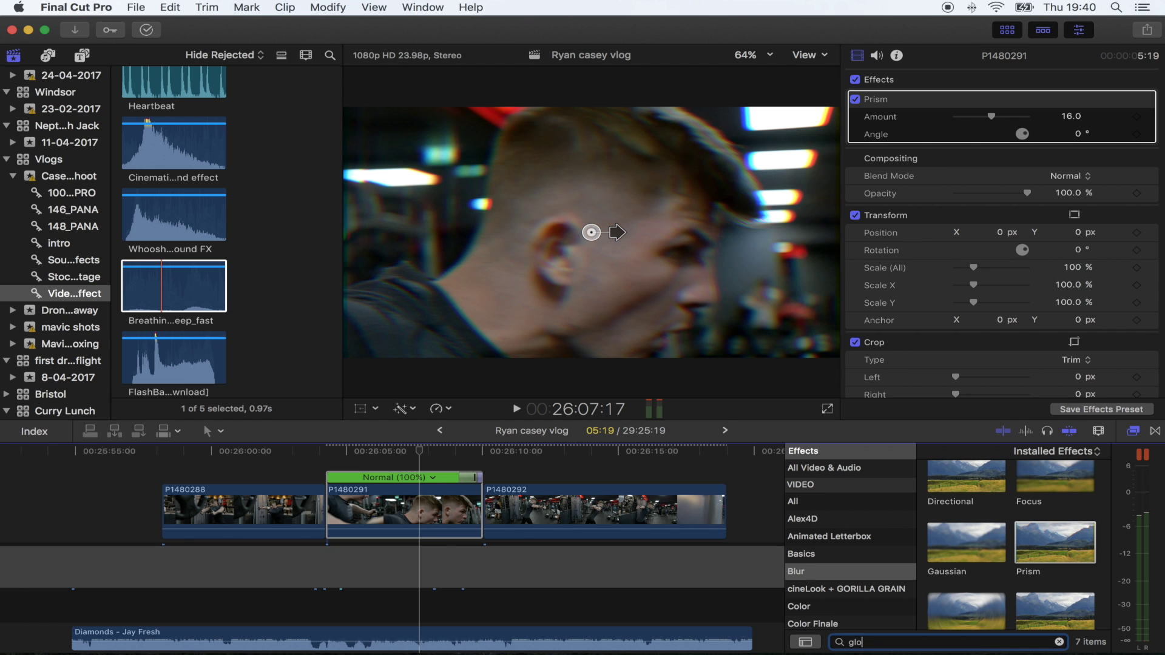
{"action": "type", "text": "w"}
{"action": "left_click", "coordinate": [853, 468]}
{"action": "left_click_drag", "start_coordinate": [976, 520], "coordinate": [418, 504]}
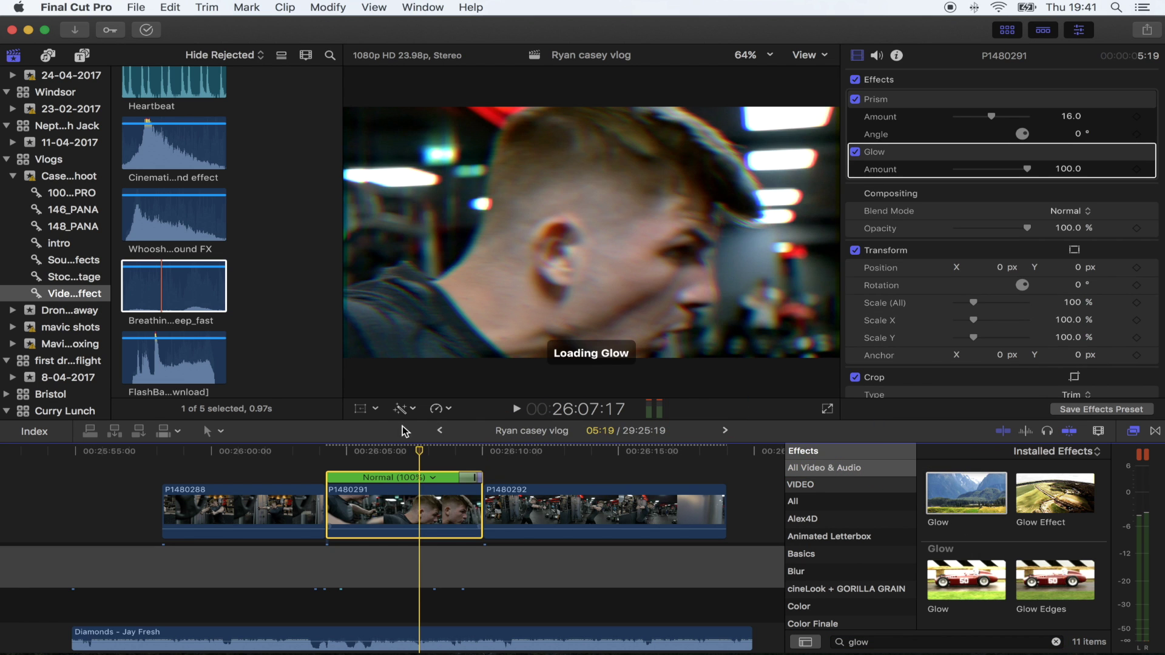
{"action": "left_click", "coordinate": [391, 453]}
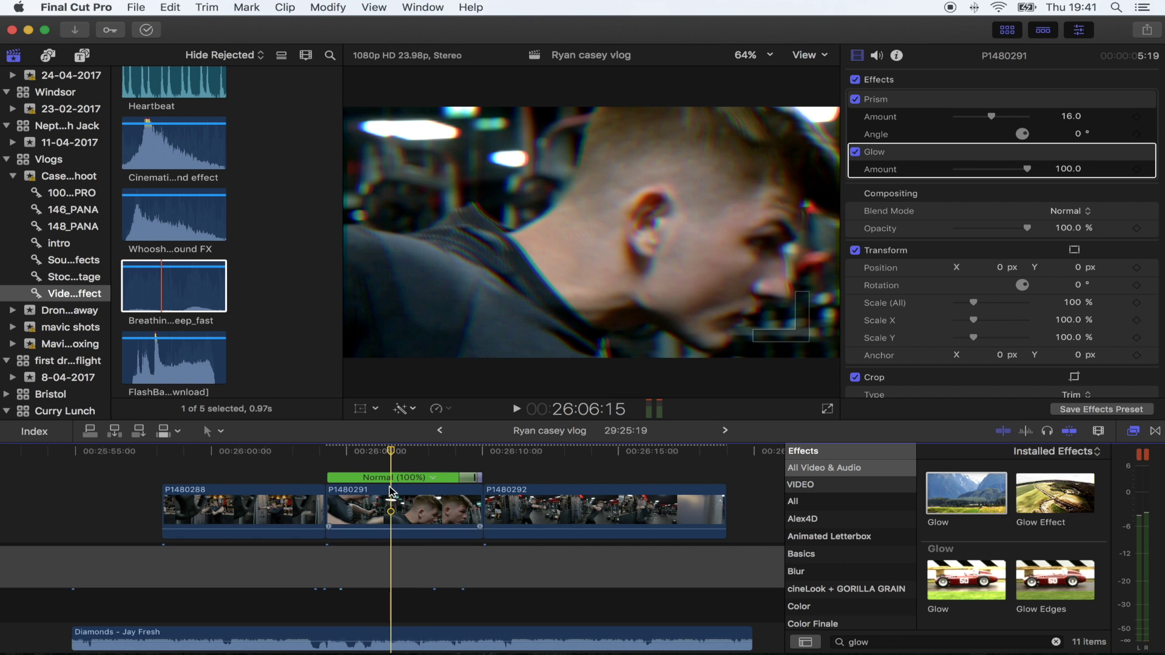
Play back the sequence from the latter part of P1480288 into P1480292 to review the combined sounds and effects
{"action": "scroll", "coordinate": [399, 585], "scroll_direction": "down", "scroll_amount": 2}
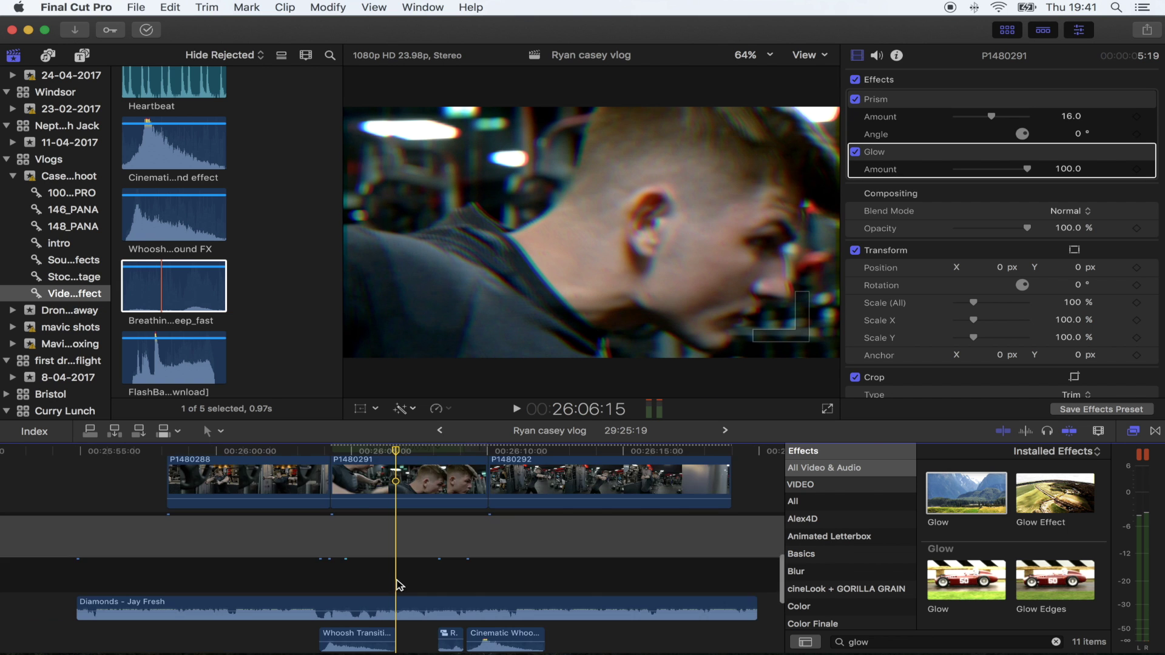
{"action": "scroll", "coordinate": [398, 584], "scroll_direction": "down", "scroll_amount": 2}
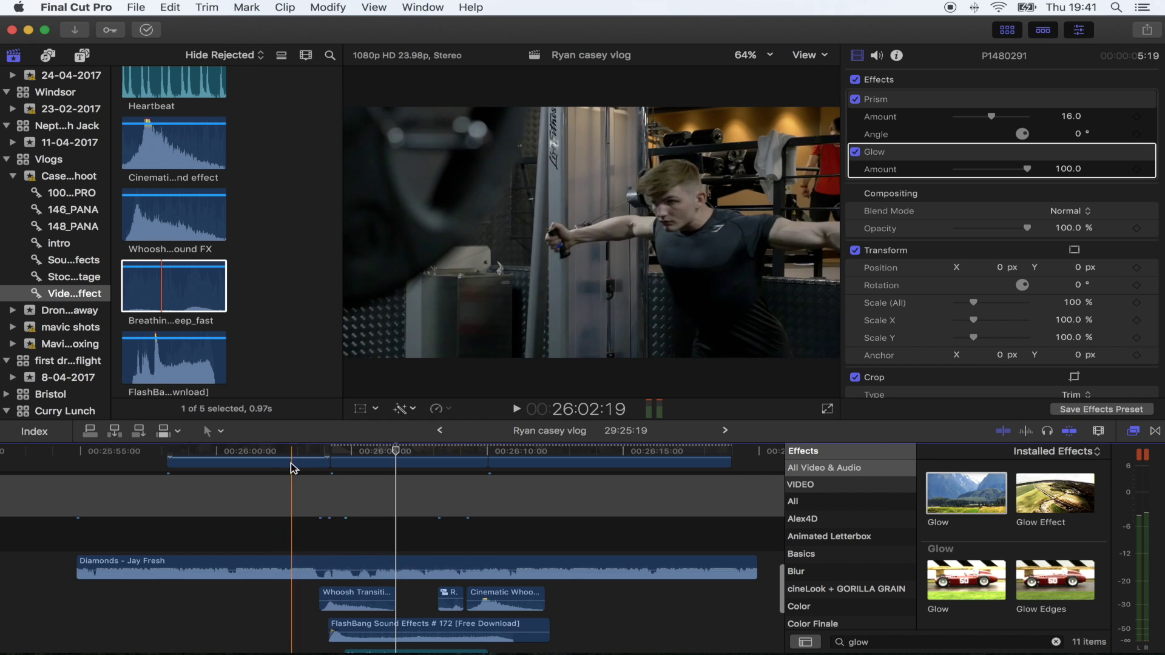
{"action": "key", "text": "space"}
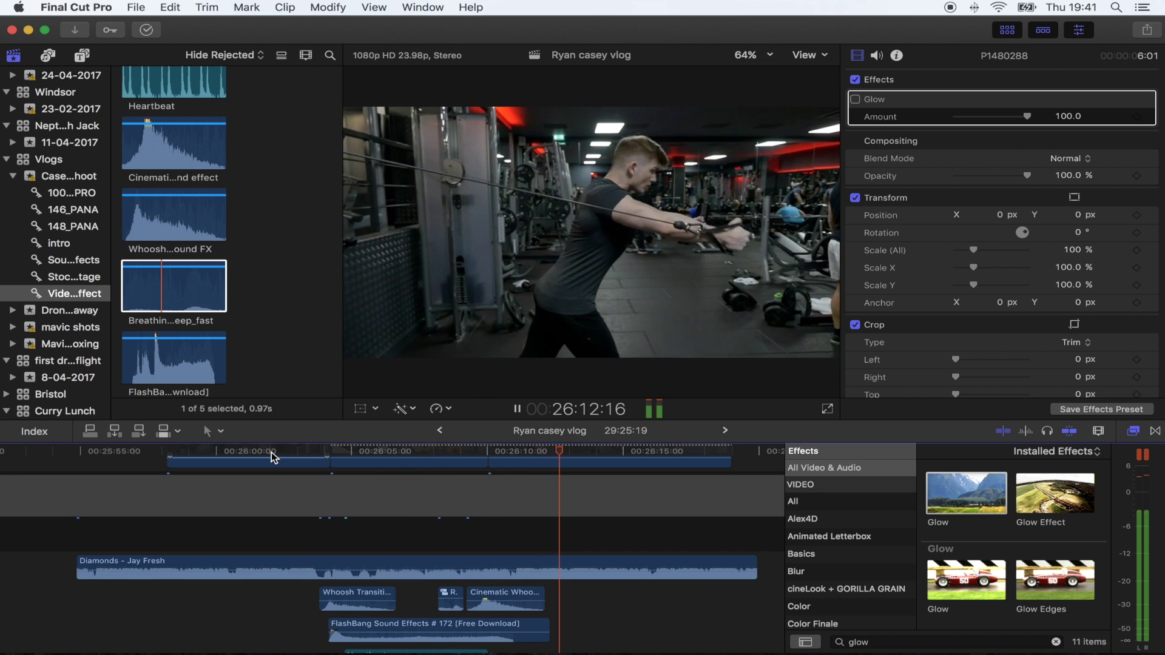
{"action": "key", "text": "space"}
{"action": "scroll", "coordinate": [271, 457], "scroll_direction": "up", "scroll_amount": 4}
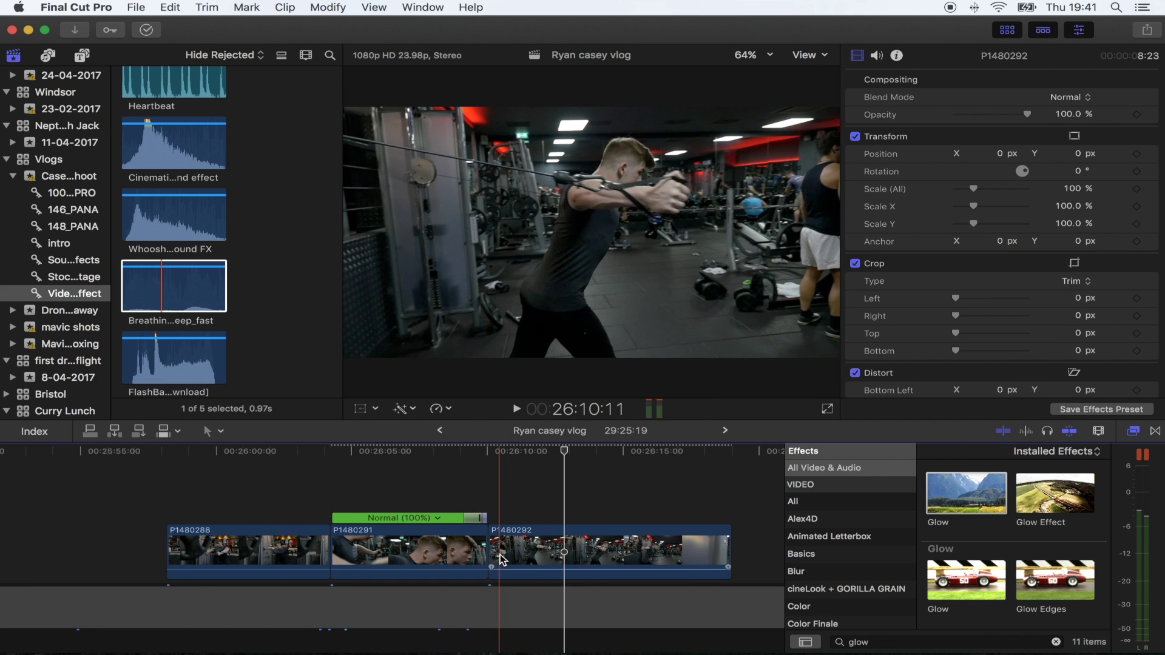
{"action": "scroll", "coordinate": [501, 560], "scroll_direction": "down", "scroll_amount": 5}
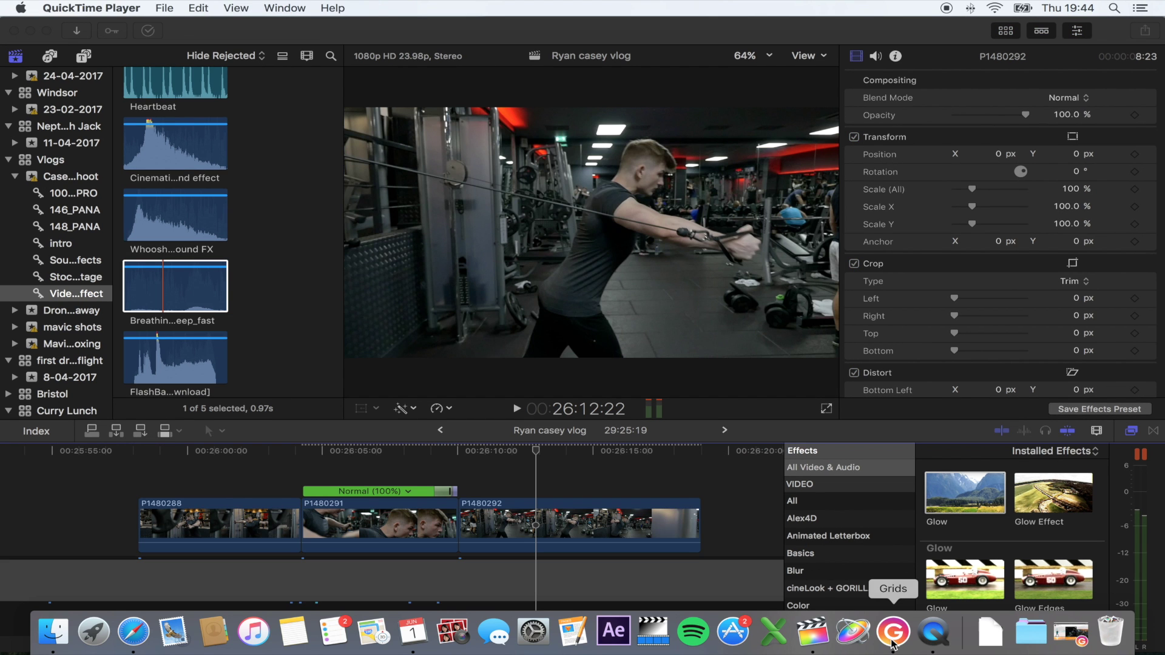
Switch to the Grids app and look over the filmmaker's profile and its posts
{"action": "left_click", "coordinate": [896, 642]}
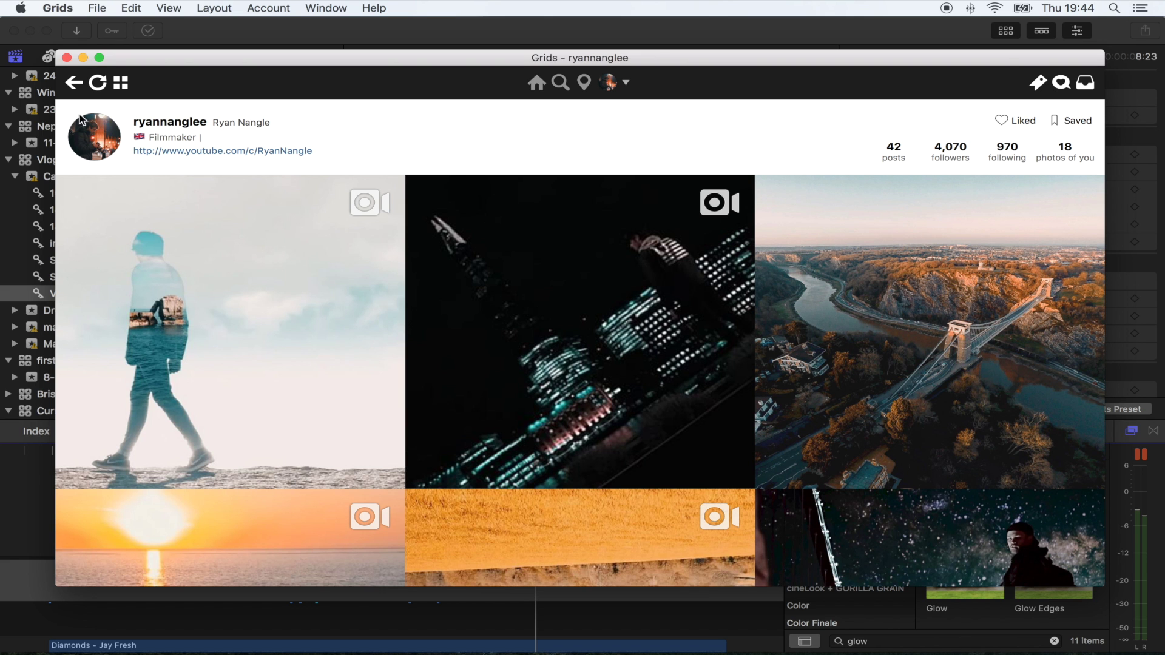
{"action": "scroll", "coordinate": [321, 214], "scroll_direction": "down", "scroll_amount": 3}
{"action": "scroll", "coordinate": [324, 215], "scroll_direction": "up", "scroll_amount": 3}
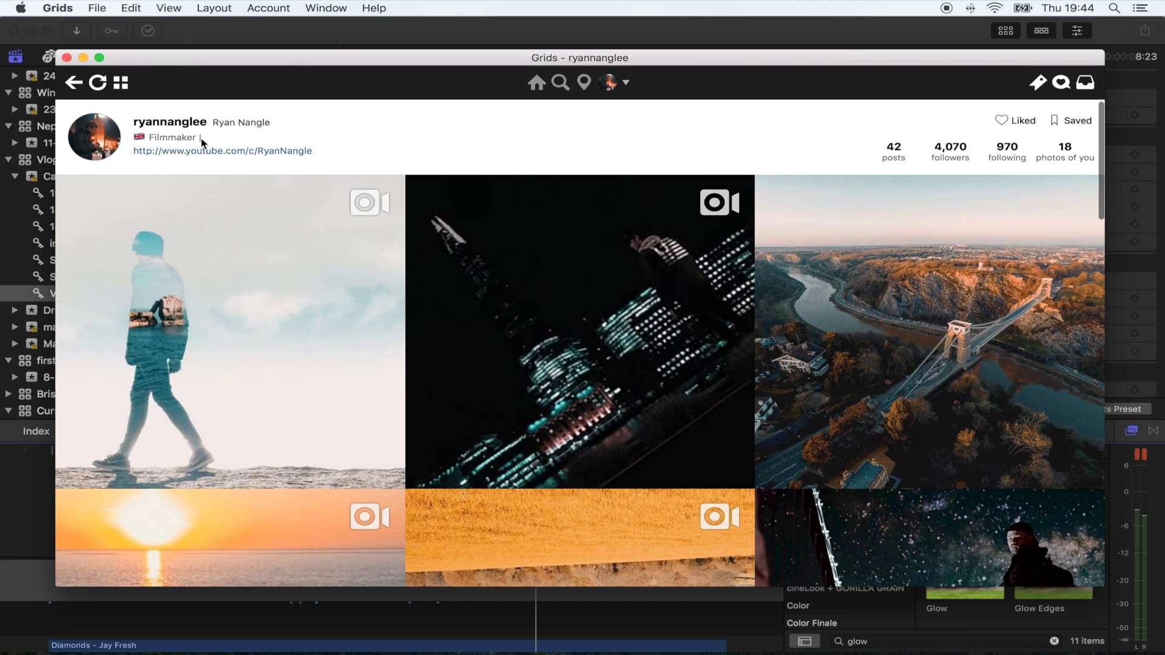